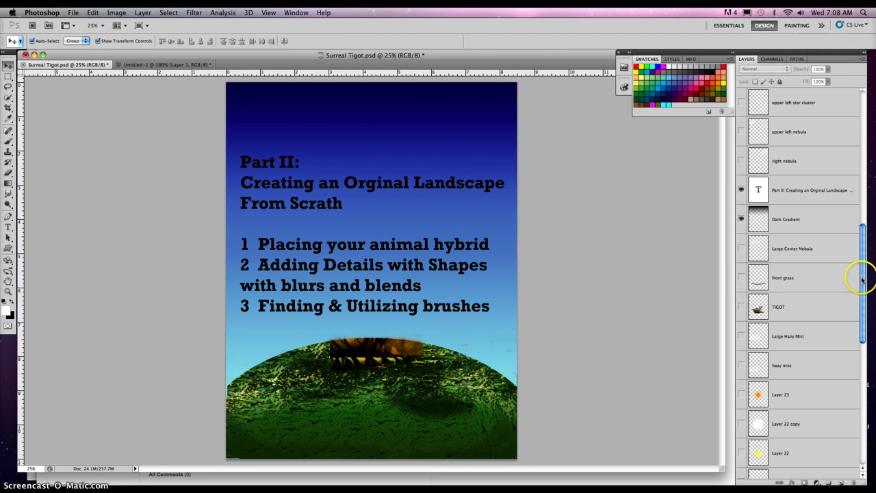
- Hide the Part II title text layer, and show and select the TIGOT layer
{"action": "left_click_drag", "start_coordinate": [863, 268], "coordinate": [846, 147]}
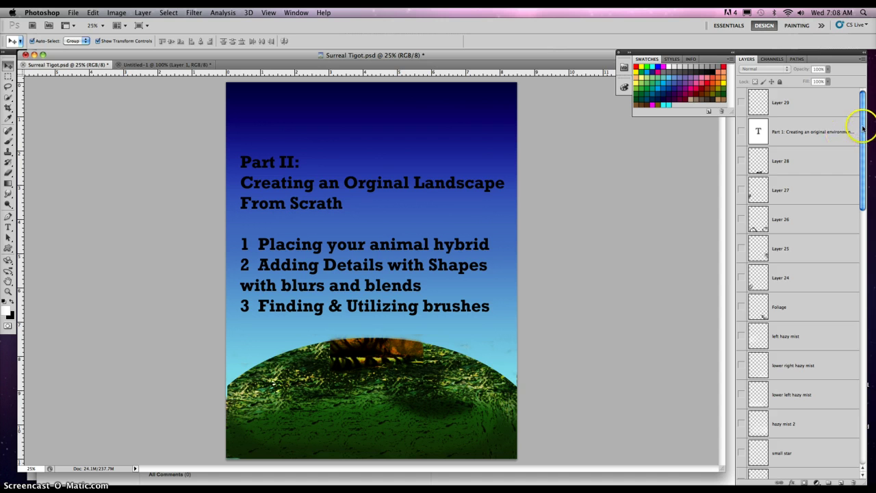
{"action": "left_click_drag", "start_coordinate": [864, 128], "coordinate": [861, 280]}
{"action": "left_click", "coordinate": [741, 249]}
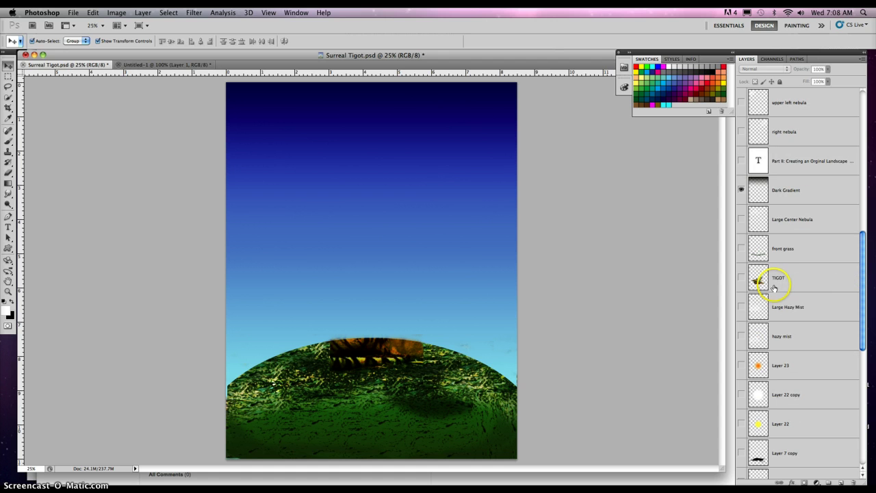
{"action": "left_click", "coordinate": [742, 278]}
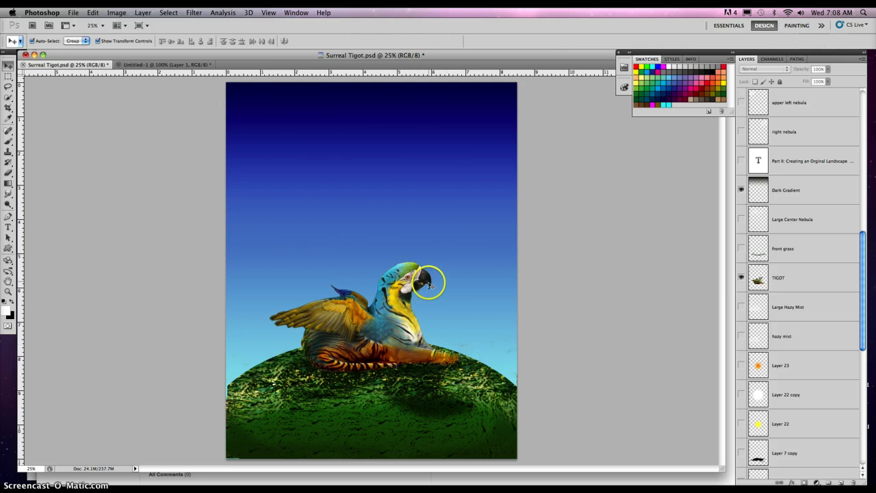
{"action": "left_click", "coordinate": [781, 280]}
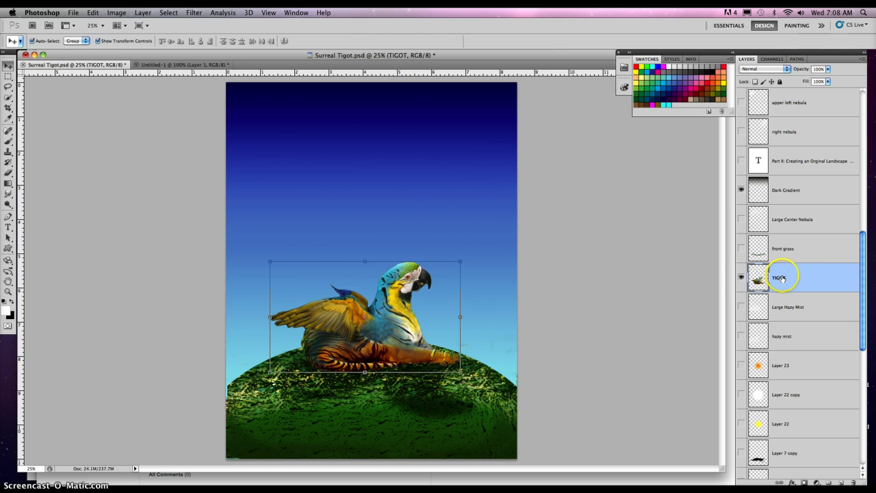
{"action": "key", "text": "Return"}
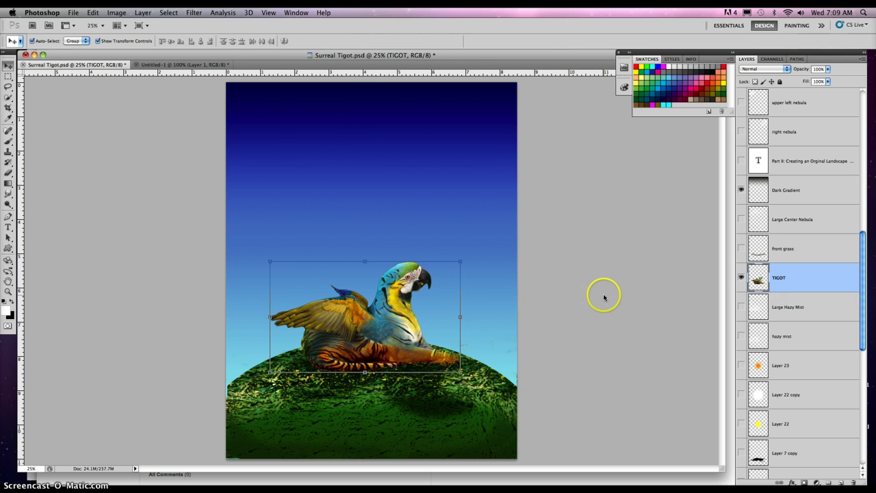
- Separate Untitled-1 and Surreal Tigot.psd into smaller floating windows arranged next to each other
{"action": "left_click", "coordinate": [206, 65]}
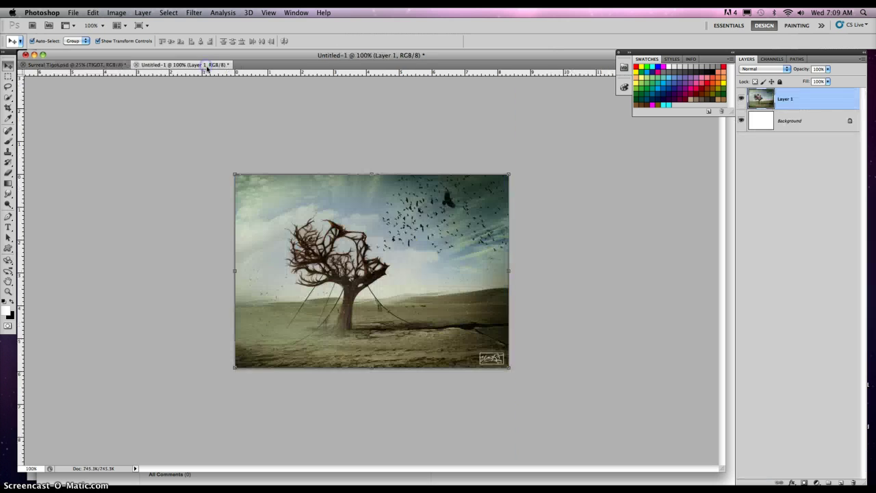
{"action": "left_click", "coordinate": [115, 64]}
{"action": "mouse_move", "coordinate": [159, 65]}
{"action": "left_mouse_down"}
{"action": "mouse_move", "coordinate": [240, 115]}
{"action": "mouse_move", "coordinate": [266, 92]}
{"action": "mouse_move", "coordinate": [132, 91]}
{"action": "mouse_move", "coordinate": [142, 60]}
{"action": "mouse_move", "coordinate": [156, 62]}
{"action": "left_mouse_up"}
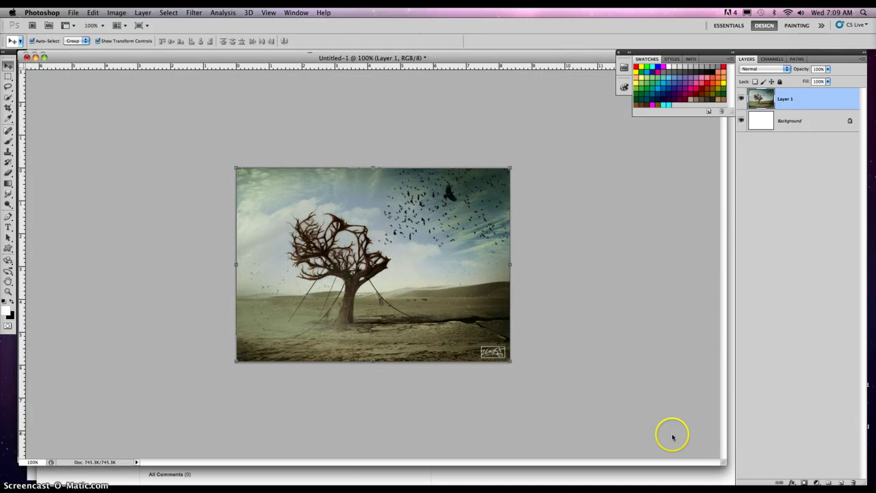
{"action": "left_click_drag", "start_coordinate": [720, 457], "coordinate": [358, 419]}
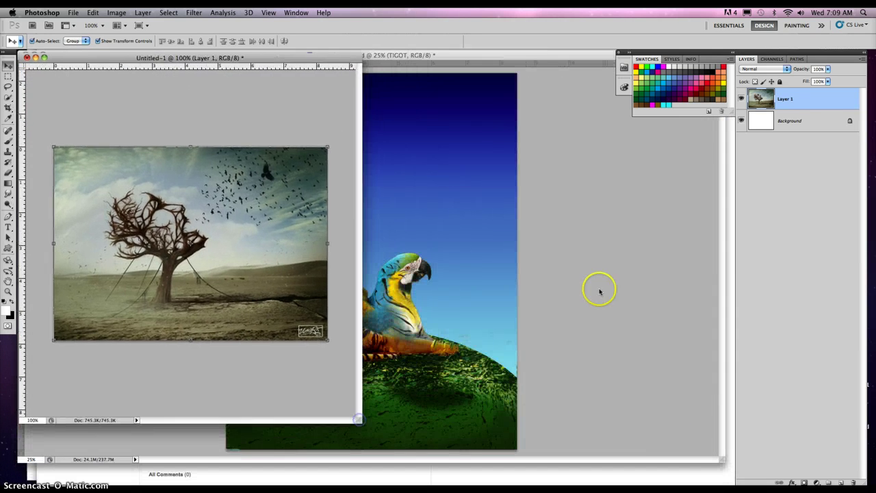
{"action": "left_click", "coordinate": [608, 220]}
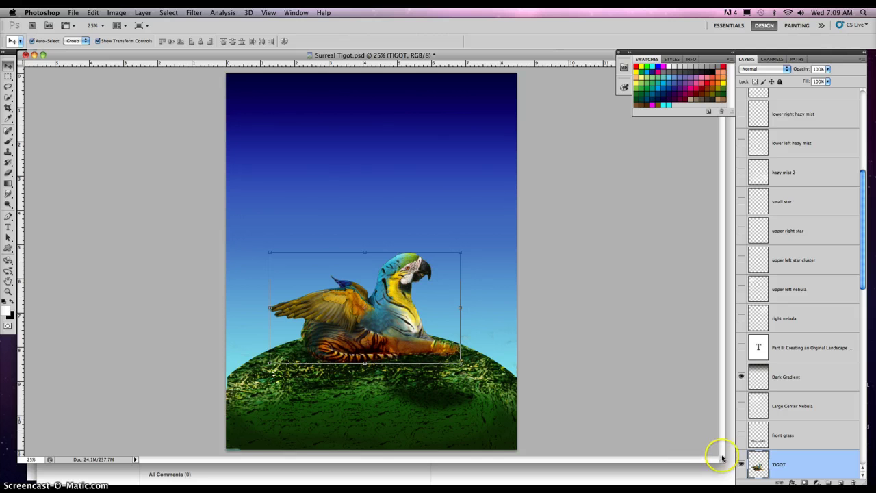
{"action": "left_click_drag", "start_coordinate": [722, 457], "coordinate": [492, 405]}
{"action": "left_click_drag", "start_coordinate": [333, 55], "coordinate": [554, 84]}
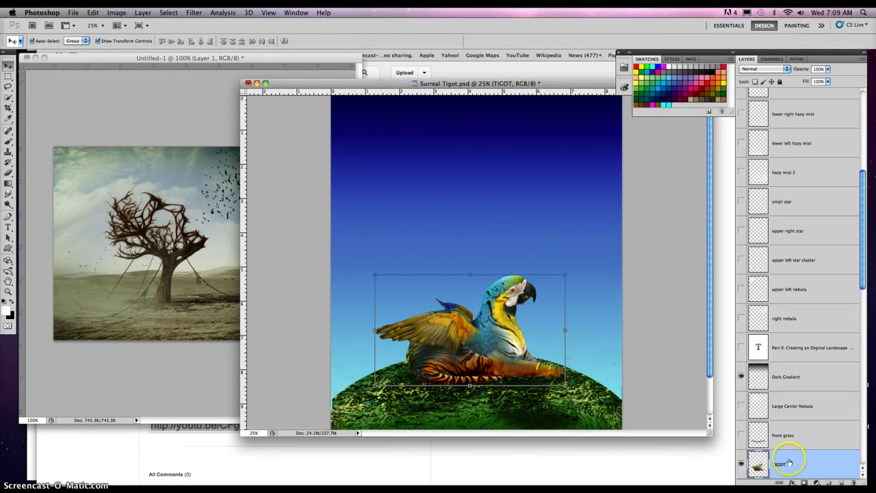
- Copy the TIGOT layer into the Untitled-1 tree image, and regroup both documents in one enlarged window
{"action": "left_click_drag", "start_coordinate": [789, 464], "coordinate": [106, 320]}
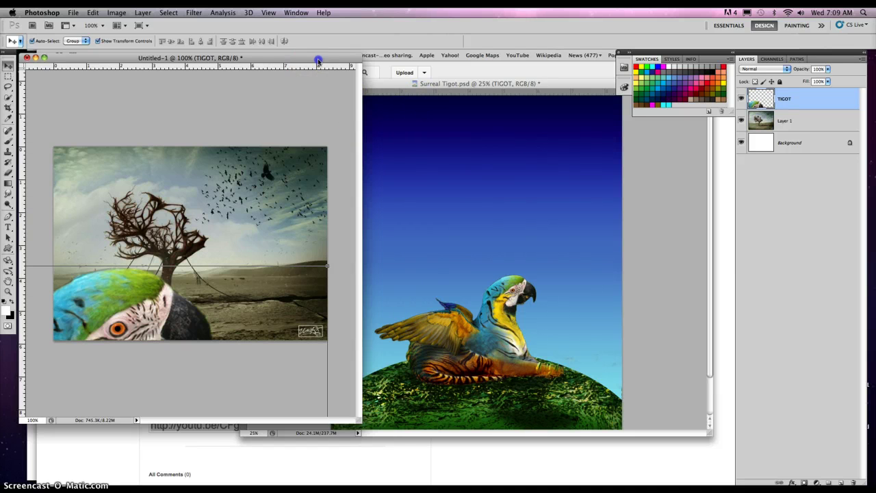
{"action": "left_click_drag", "start_coordinate": [305, 60], "coordinate": [276, 54]}
{"action": "left_click_drag", "start_coordinate": [490, 414], "coordinate": [729, 480]}
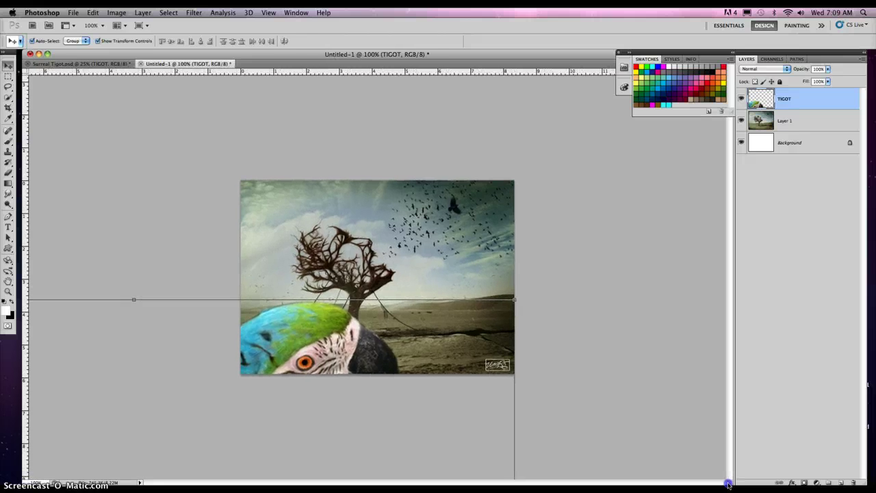
- In Surreal Tigot.psd, show Layer 7 copy and Layer 22, and select Layer 22 with the Rectangular Marquee tool active
{"action": "left_click", "coordinate": [98, 64]}
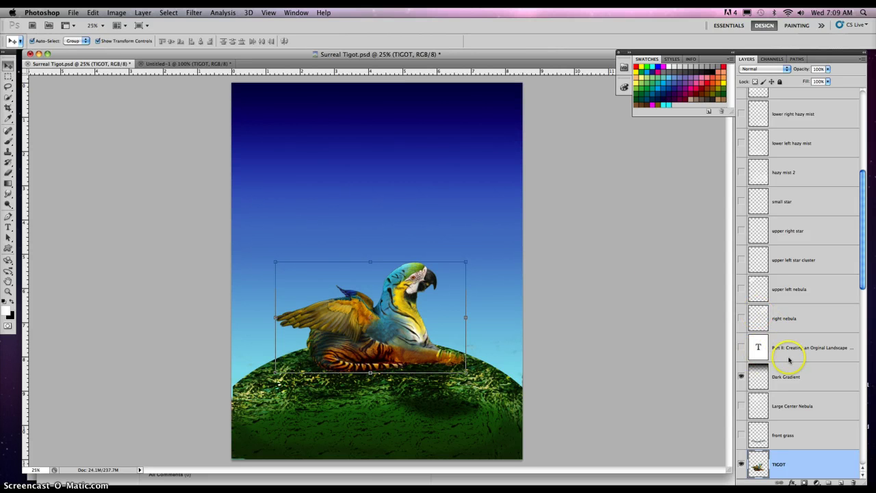
{"action": "left_click_drag", "start_coordinate": [865, 281], "coordinate": [865, 381]}
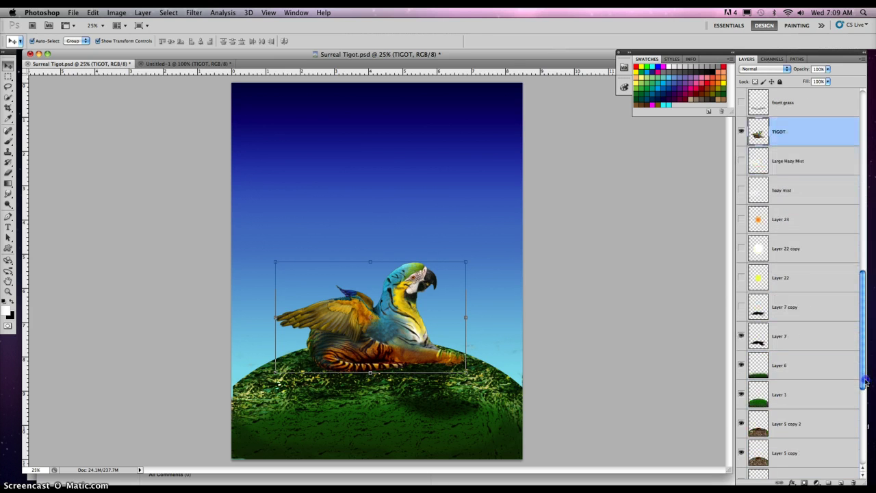
{"action": "left_click", "coordinate": [741, 307]}
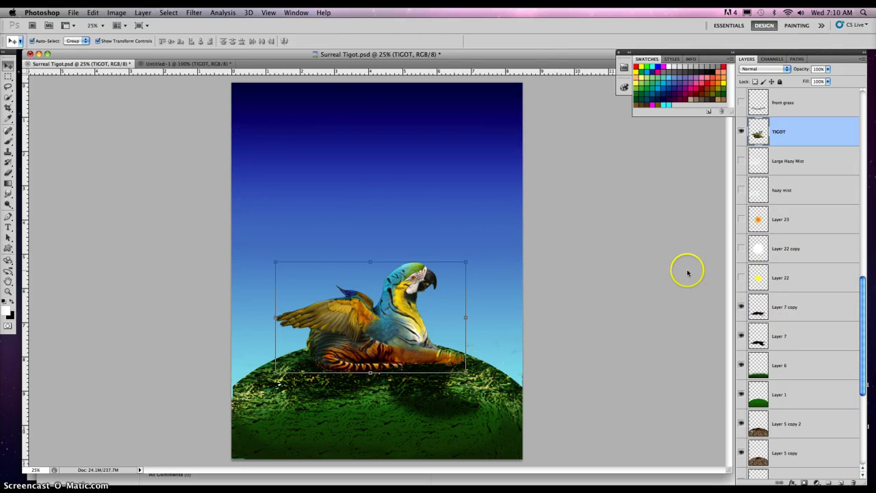
{"action": "left_click", "coordinate": [741, 277]}
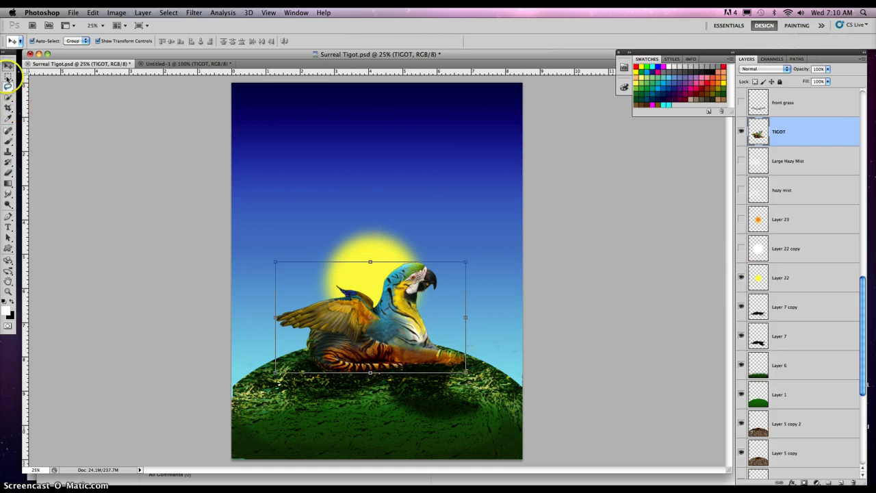
{"action": "left_click", "coordinate": [9, 76]}
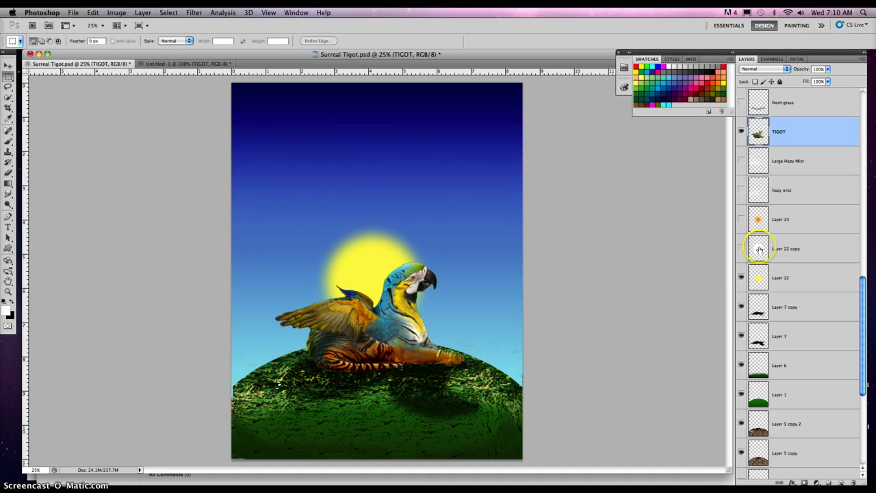
{"action": "left_click", "coordinate": [784, 278]}
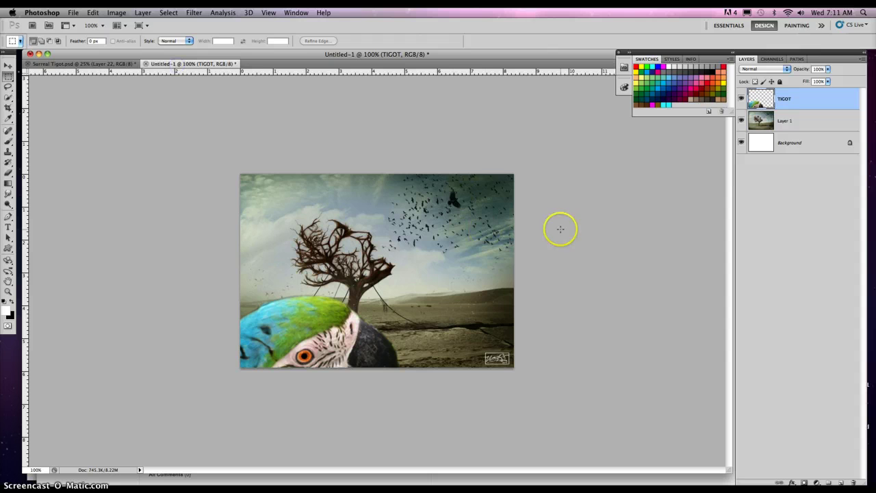
- Hide the TIGOT layer in the Untitled-1 document and return to Layer 22 in Surreal Tigot.psd
{"action": "left_click", "coordinate": [741, 98]}
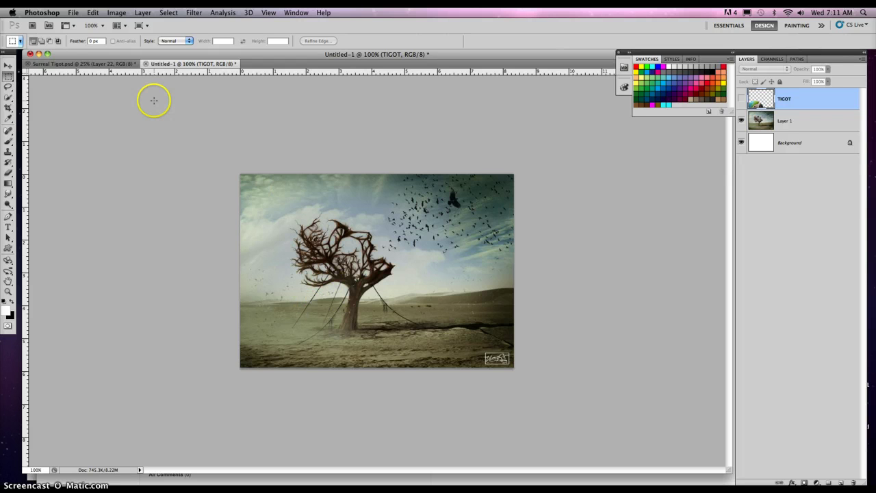
{"action": "left_click", "coordinate": [110, 64]}
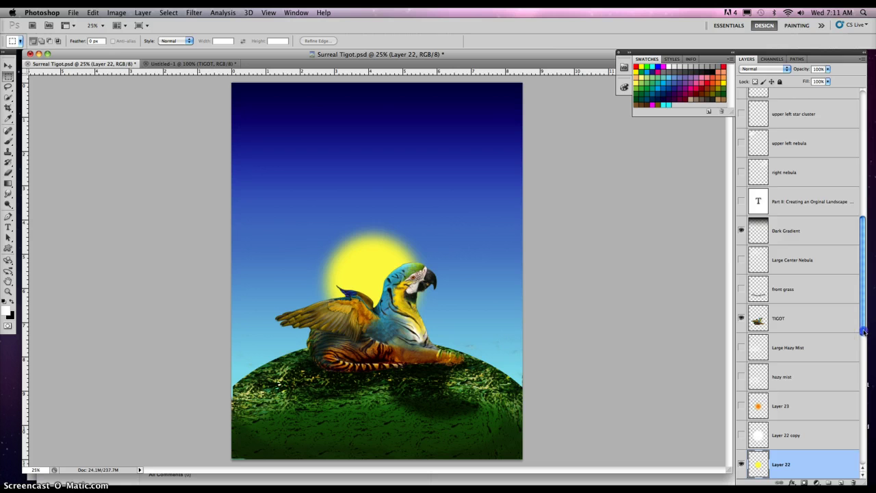
{"action": "scroll", "coordinate": [864, 331], "scroll_direction": "down", "scroll_amount": 5}
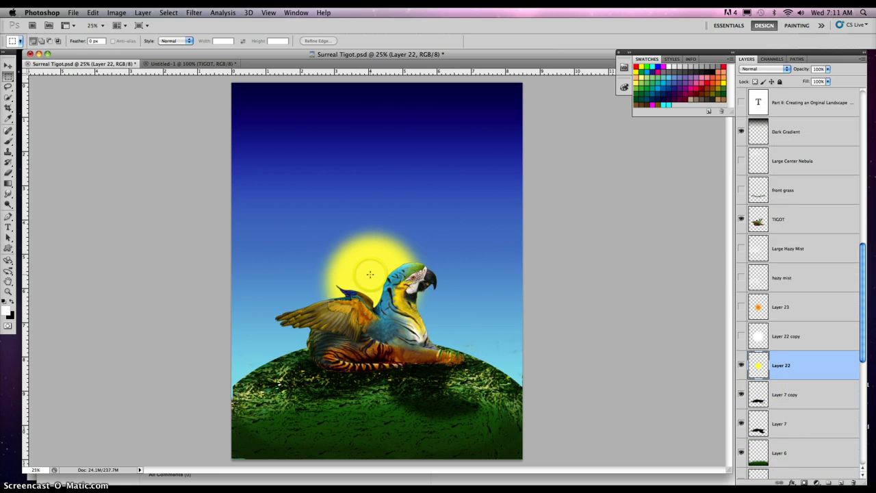
{"action": "left_click", "coordinate": [194, 13]}
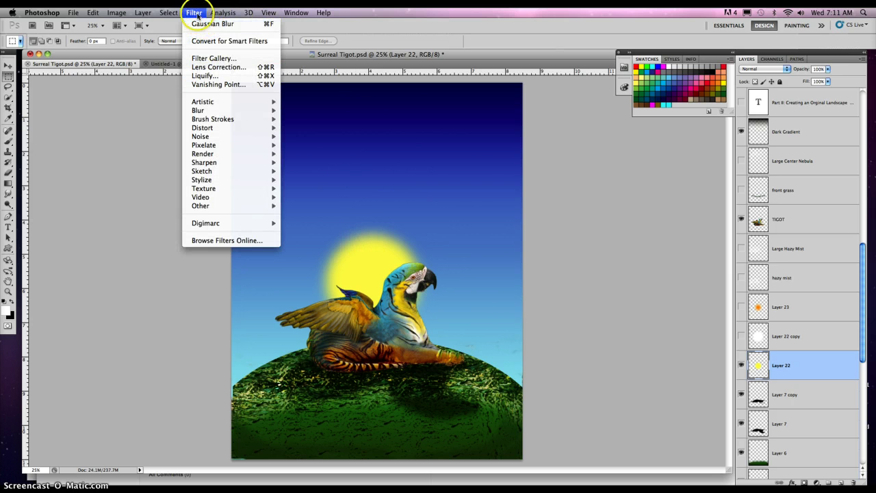
{"action": "left_click", "coordinate": [194, 13]}
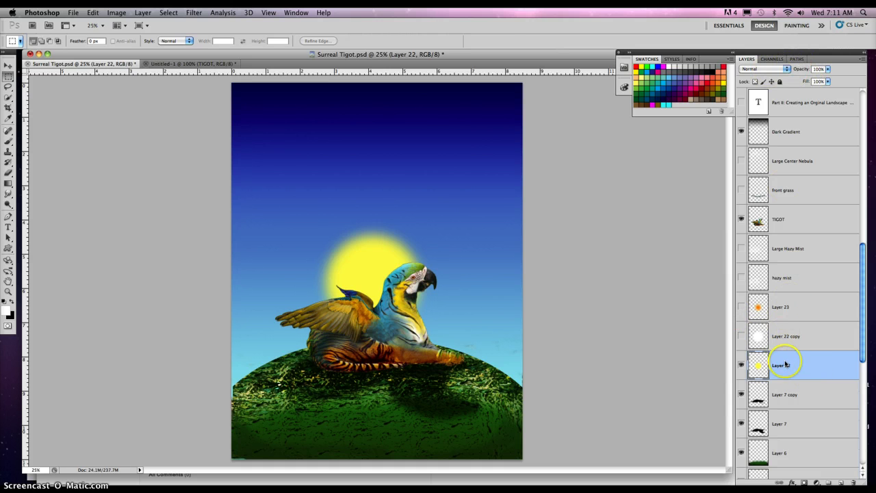
- Show and select Layer 22 copy, the white glow above the yellow sun
{"action": "left_click", "coordinate": [741, 337]}
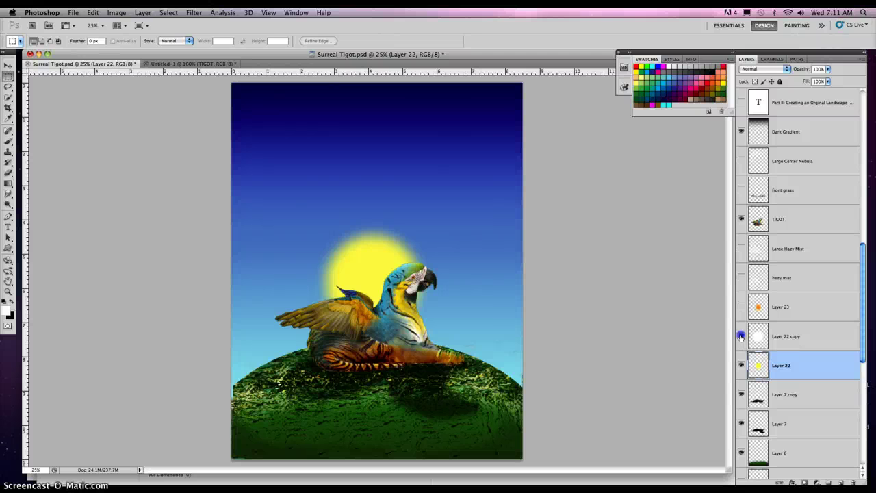
{"action": "left_click", "coordinate": [789, 338]}
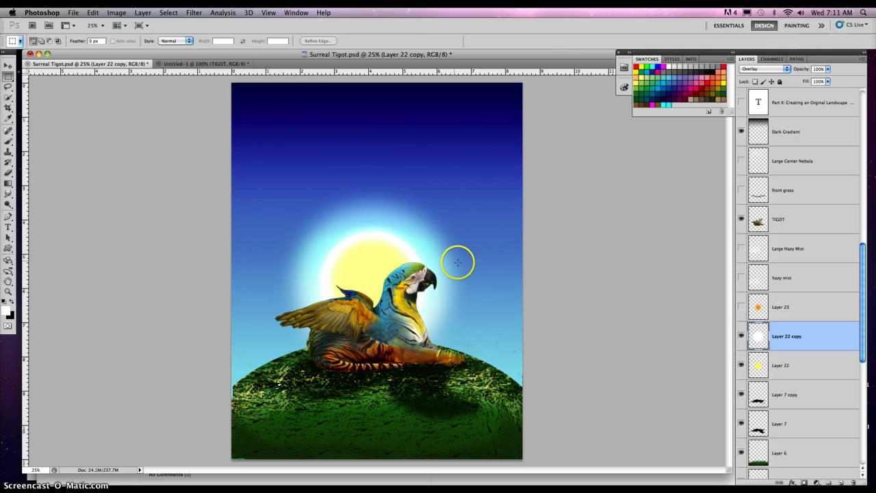
- Hide Layer 22 and set the blend mode of Layer 22 copy to Normal
{"action": "left_click", "coordinate": [741, 365]}
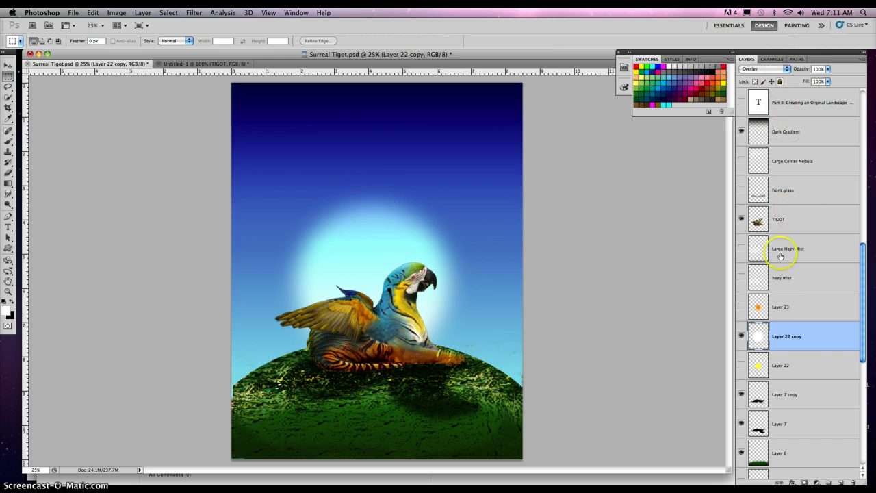
{"action": "left_click", "coordinate": [767, 69]}
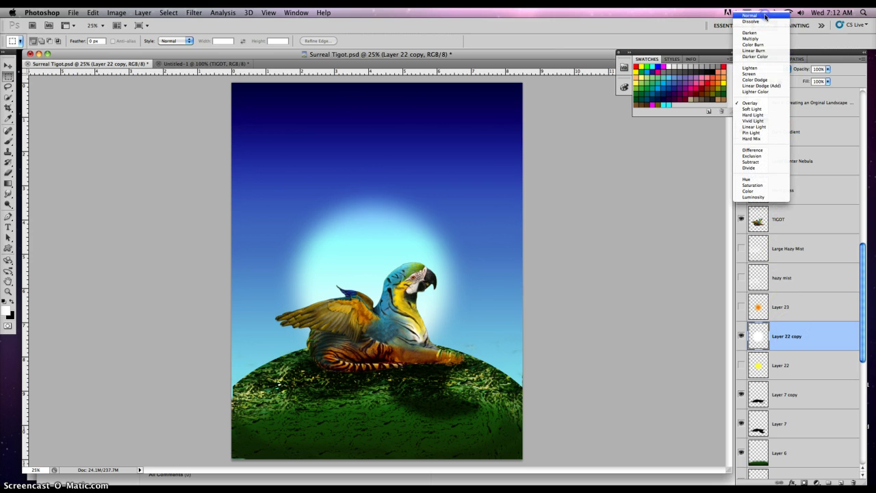
{"action": "left_click", "coordinate": [766, 15]}
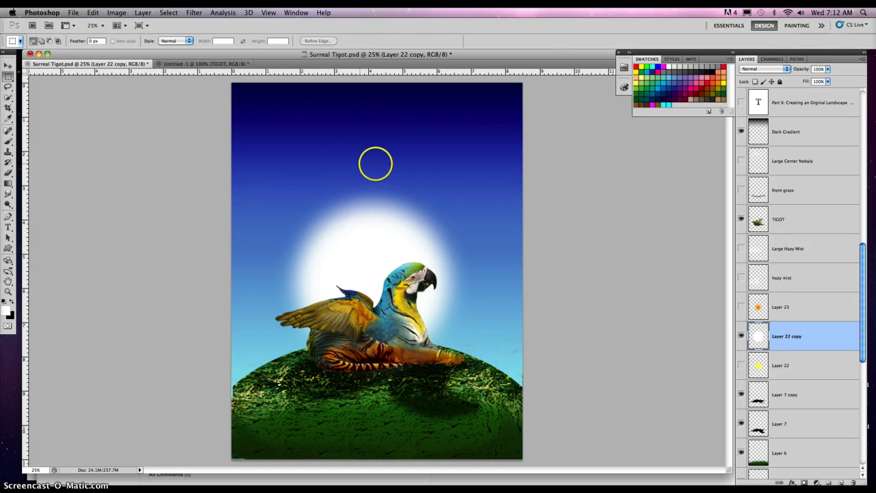
{"action": "left_click", "coordinate": [195, 12]}
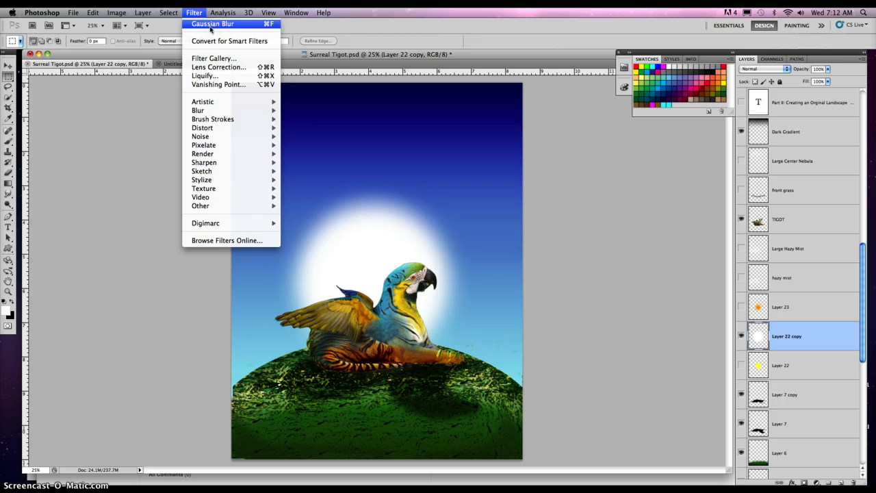
{"action": "left_click", "coordinate": [325, 117]}
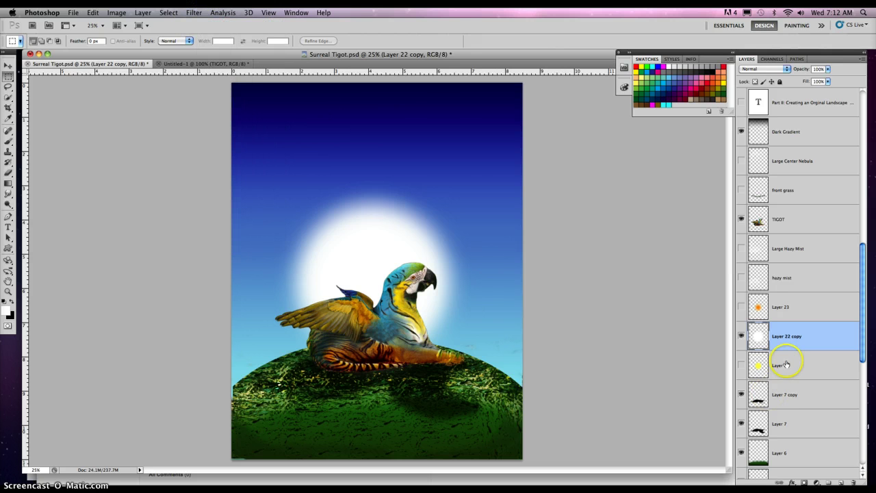
- Show Layer 22 again and set the blend mode of Layer 22 copy back to Overlay
{"action": "left_click", "coordinate": [742, 367]}
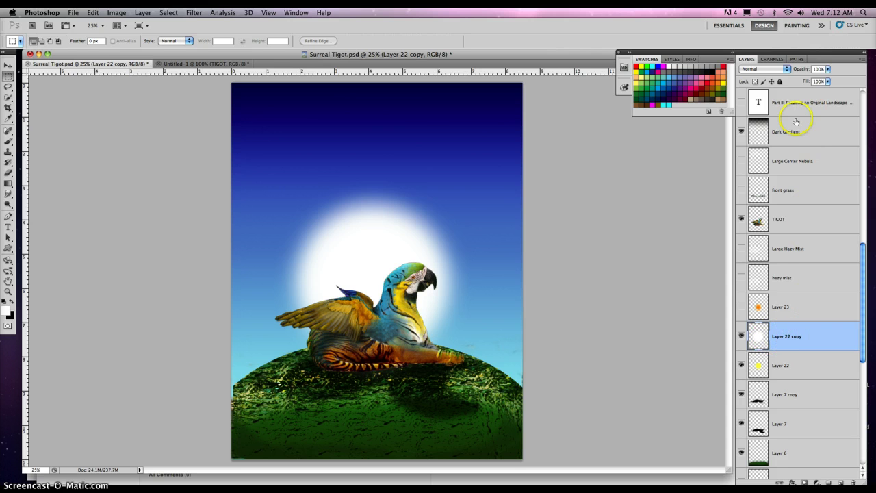
{"action": "left_click", "coordinate": [785, 69]}
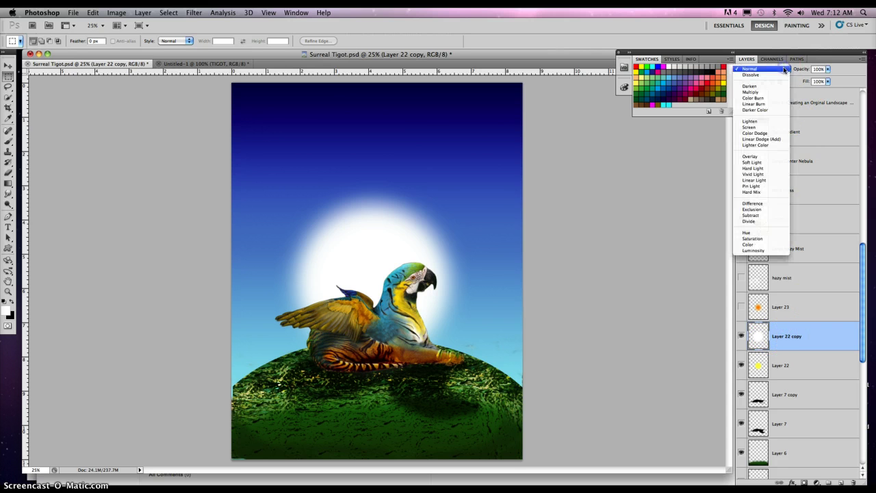
{"action": "left_click", "coordinate": [762, 157]}
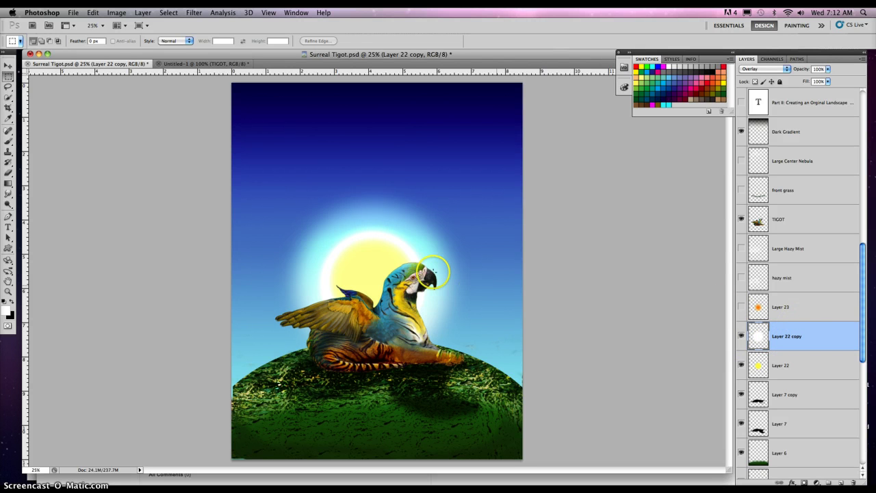
- Select and show the orange Layer 23, and hide Layer 22 and Layer 22 copy beneath it
{"action": "left_click", "coordinate": [790, 306]}
{"action": "left_click", "coordinate": [741, 307]}
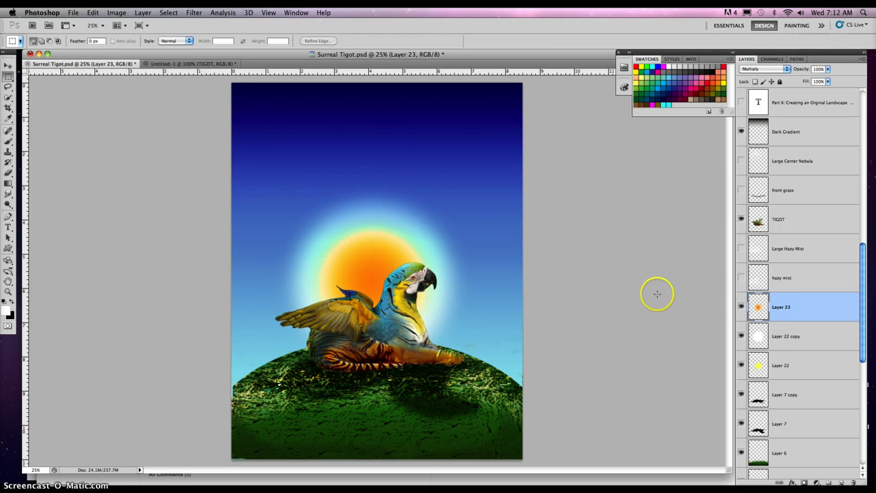
{"action": "left_click", "coordinate": [742, 365]}
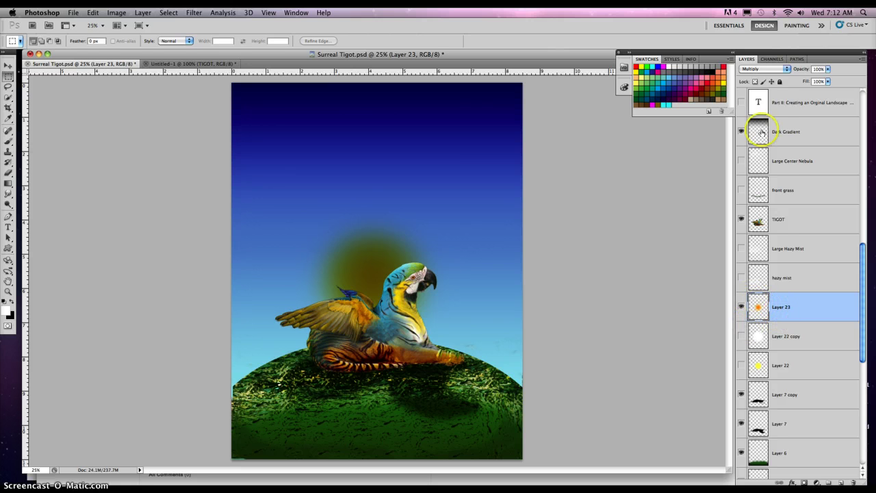
- Set the blend mode of the orange Layer 23 to Normal
{"action": "left_click", "coordinate": [769, 70]}
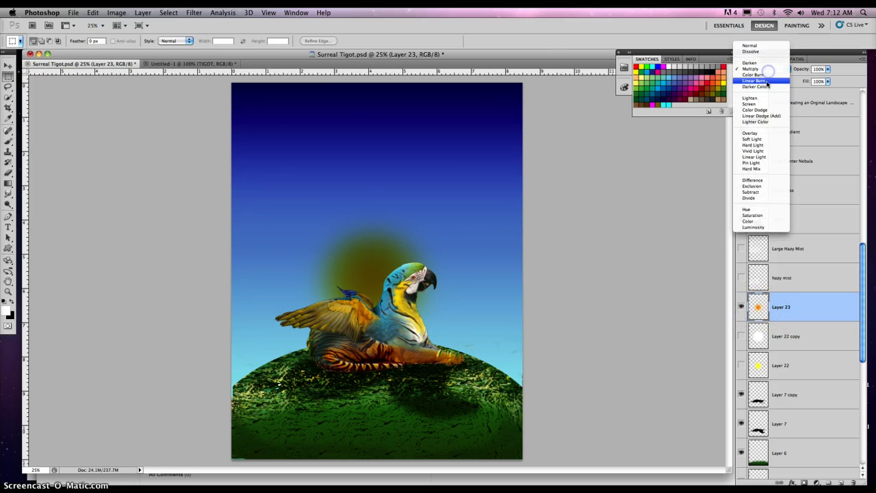
{"action": "left_click", "coordinate": [756, 44]}
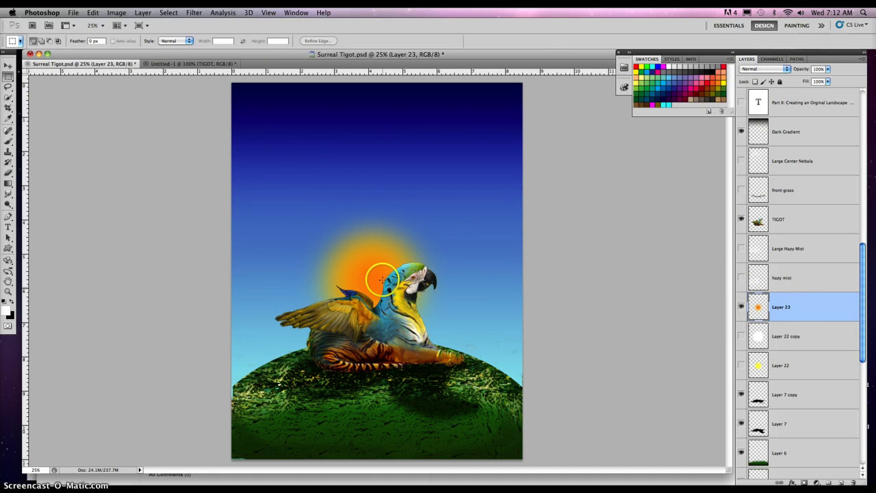
{"action": "left_click", "coordinate": [195, 13]}
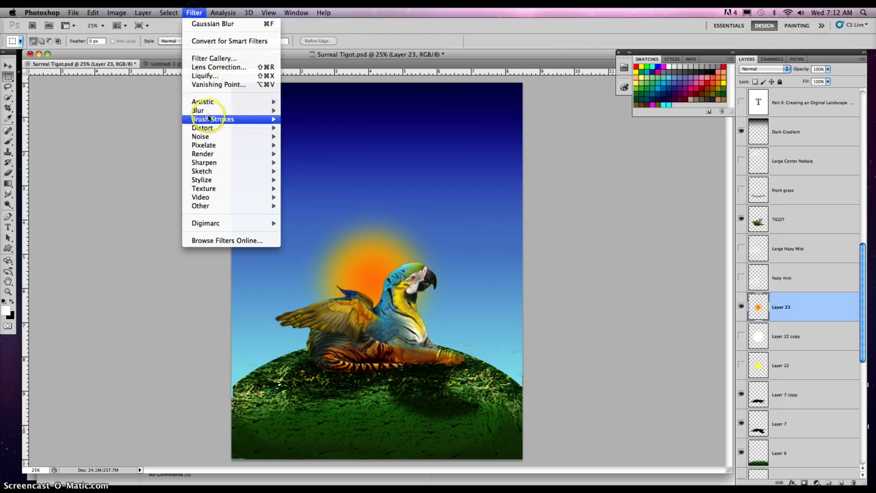
{"action": "left_click", "coordinate": [194, 13]}
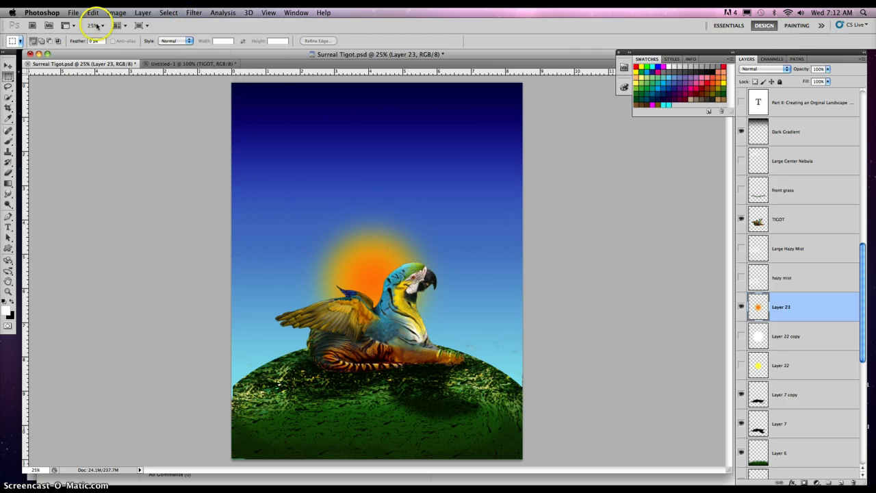
- Show Layer 22 copy and Layer 22 again, and set the blend mode of Layer 23 back to Multiply
{"action": "left_click", "coordinate": [8, 183]}
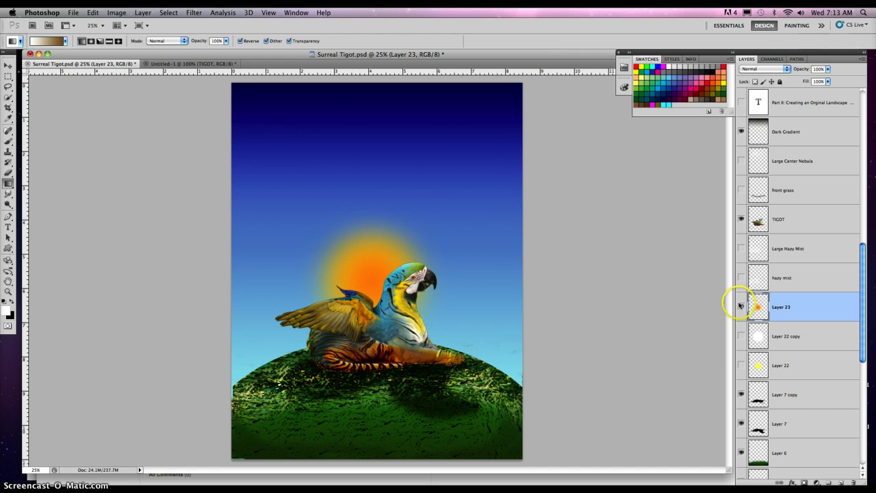
{"action": "left_click", "coordinate": [741, 336]}
{"action": "left_click", "coordinate": [741, 365]}
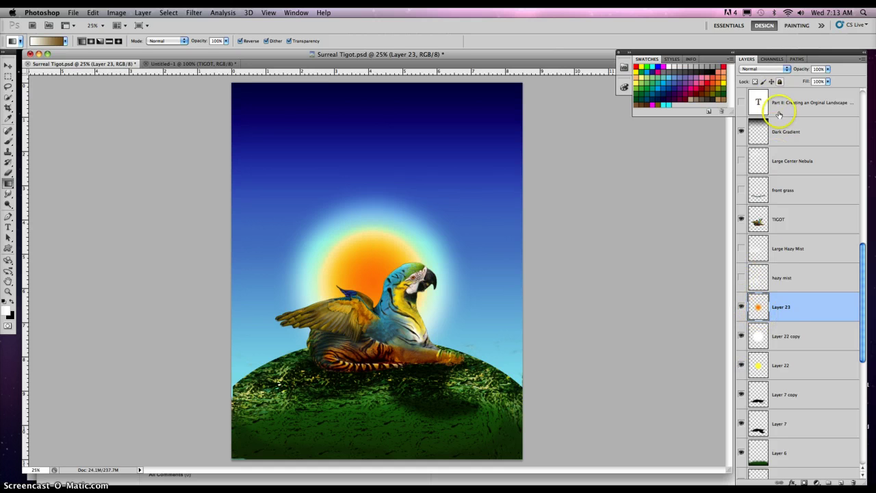
{"action": "left_click", "coordinate": [780, 68]}
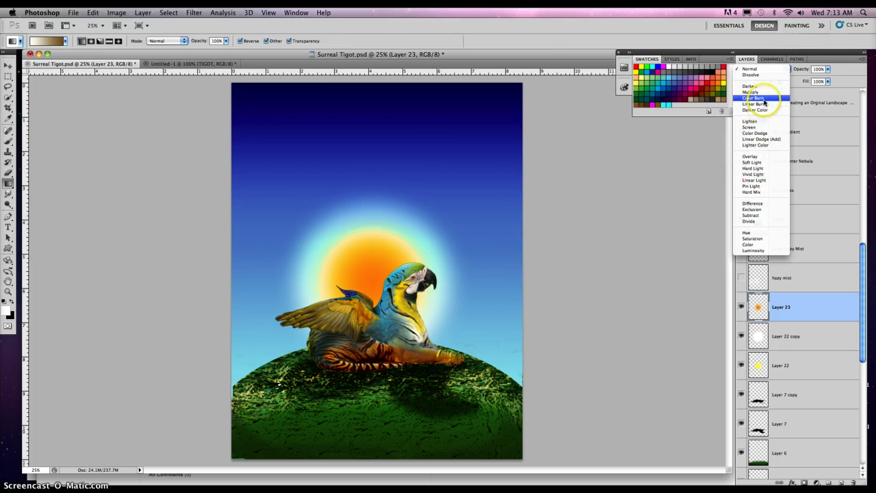
{"action": "left_click", "coordinate": [763, 92]}
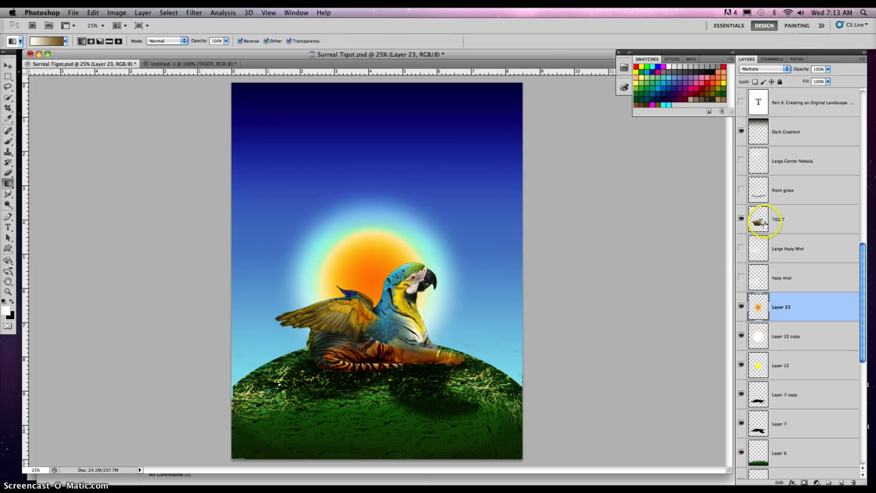
- Try the Overlay and Soft Light blend modes on Layer 23, and return it to Multiply
{"action": "left_click", "coordinate": [789, 335]}
{"action": "left_click", "coordinate": [791, 367]}
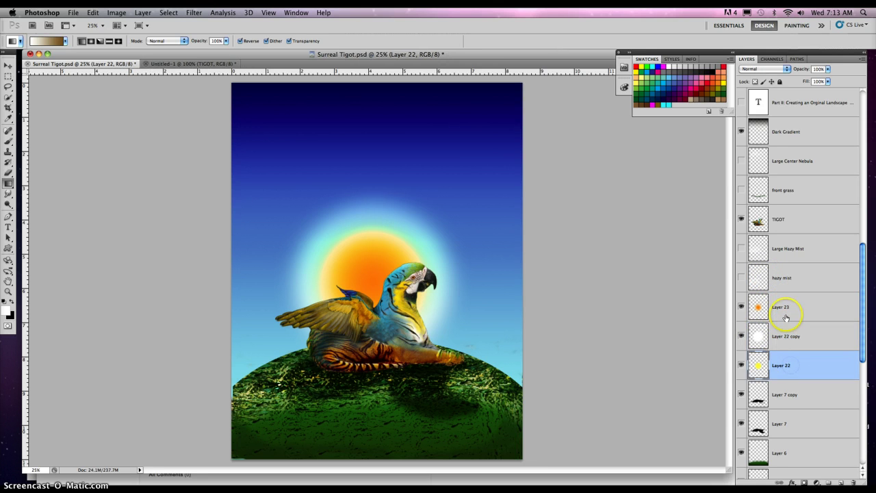
{"action": "left_click", "coordinate": [794, 307]}
{"action": "left_click", "coordinate": [781, 69]}
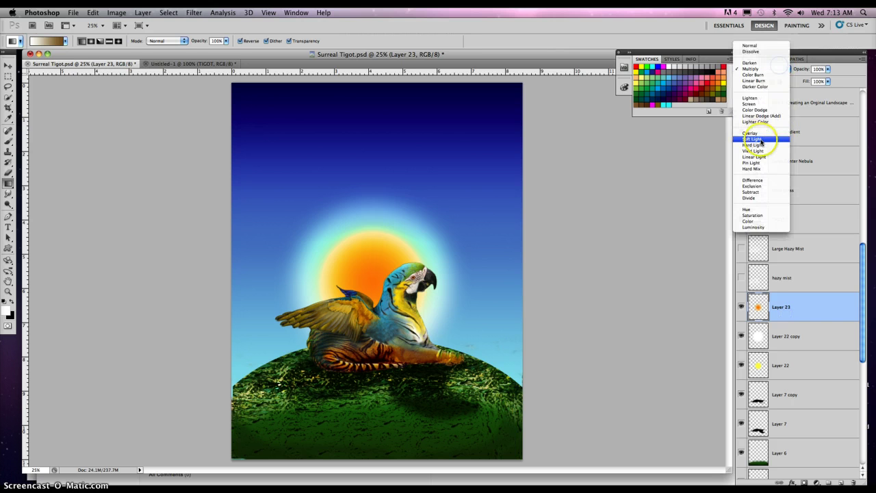
{"action": "left_click", "coordinate": [763, 136]}
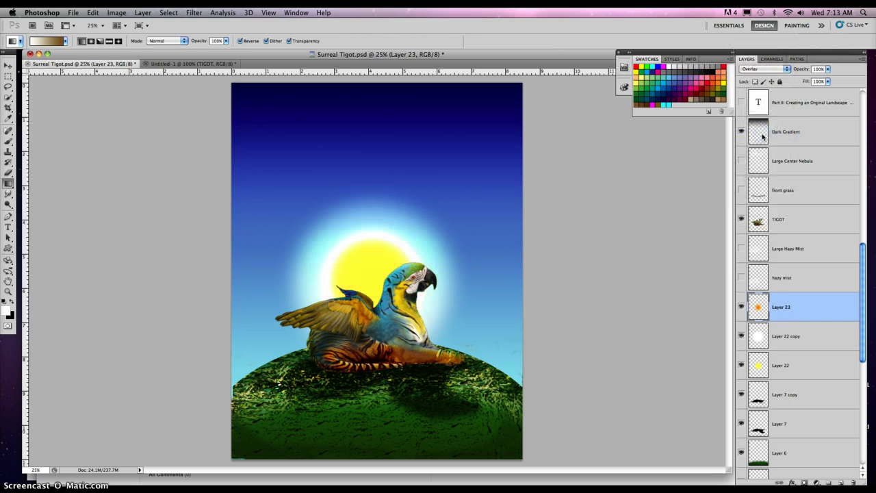
{"action": "left_click", "coordinate": [772, 69]}
{"action": "left_click", "coordinate": [771, 75]}
{"action": "left_click", "coordinate": [775, 70]}
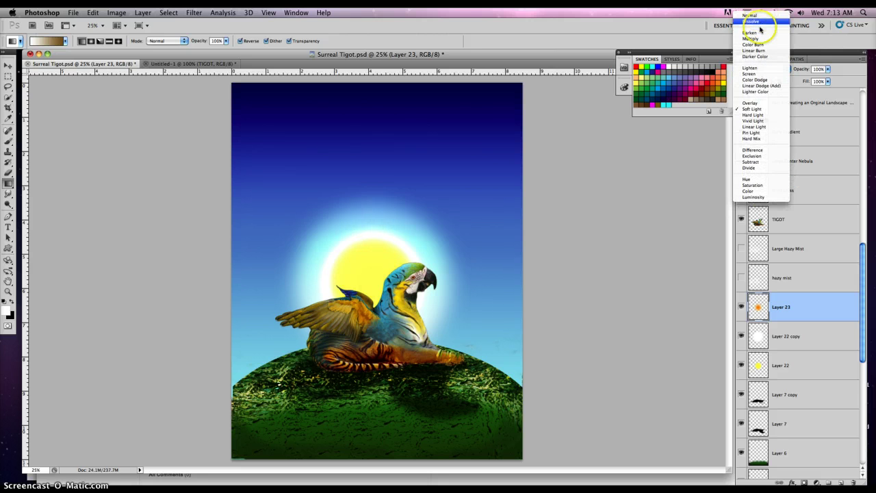
{"action": "left_click", "coordinate": [760, 39]}
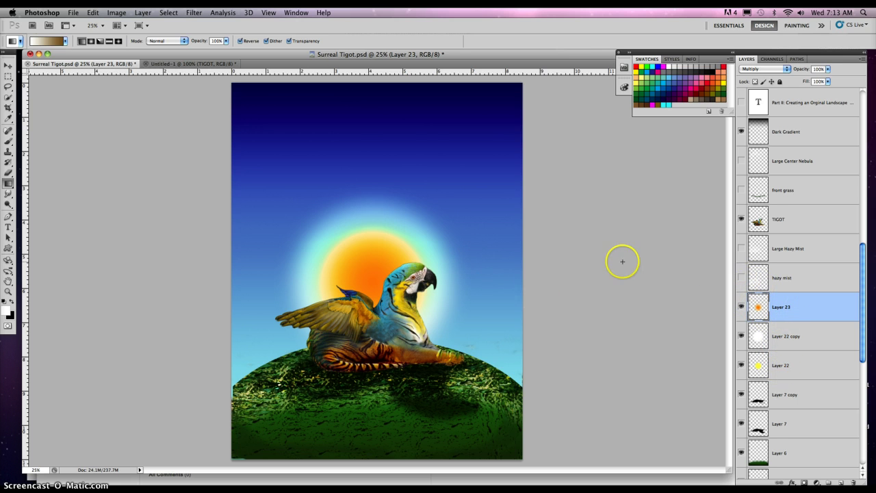
- Review the Part II outline text layer, hide it again, and locate Layer 9 just above the sky gradient layer
{"action": "left_click", "coordinate": [741, 102]}
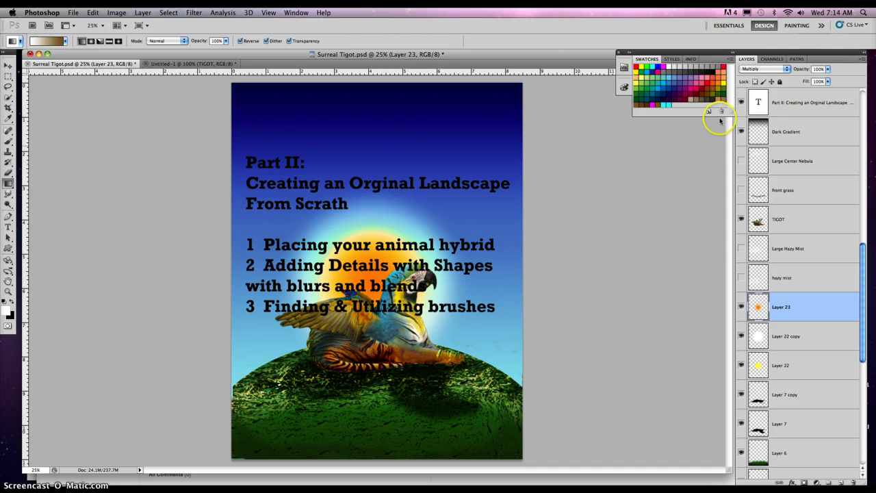
{"action": "left_click", "coordinate": [742, 102]}
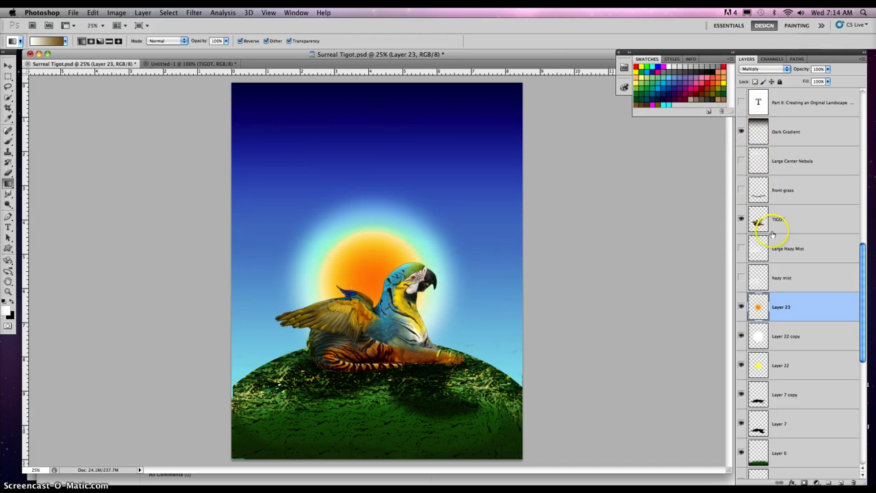
{"action": "left_click_drag", "start_coordinate": [861, 254], "coordinate": [861, 363]}
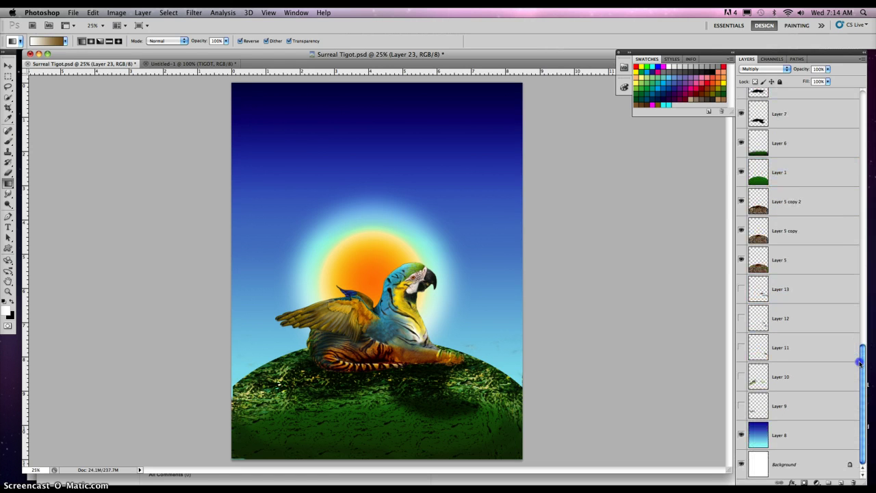
{"action": "left_click", "coordinate": [742, 407]}
- Switch to the Qbrushes page in Safari and look over the 4 Grass Brushes set
{"action": "mouse_move", "coordinate": [1, 490]}
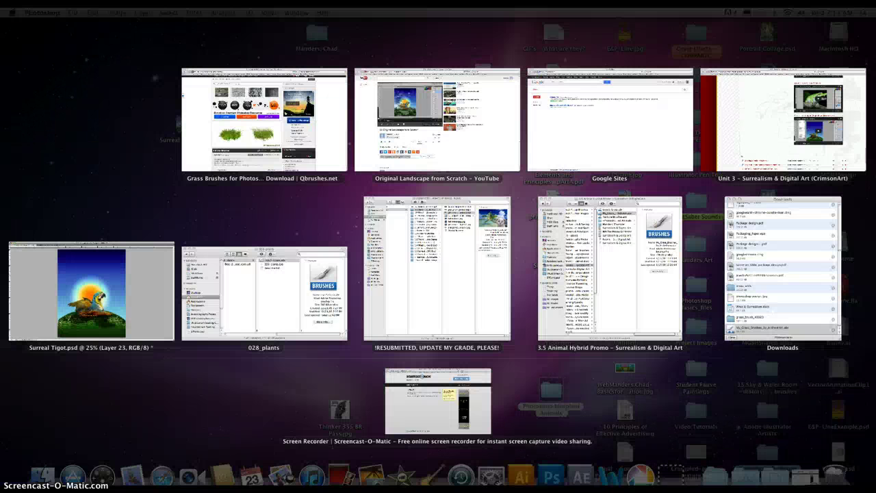
{"action": "left_click", "coordinate": [329, 154]}
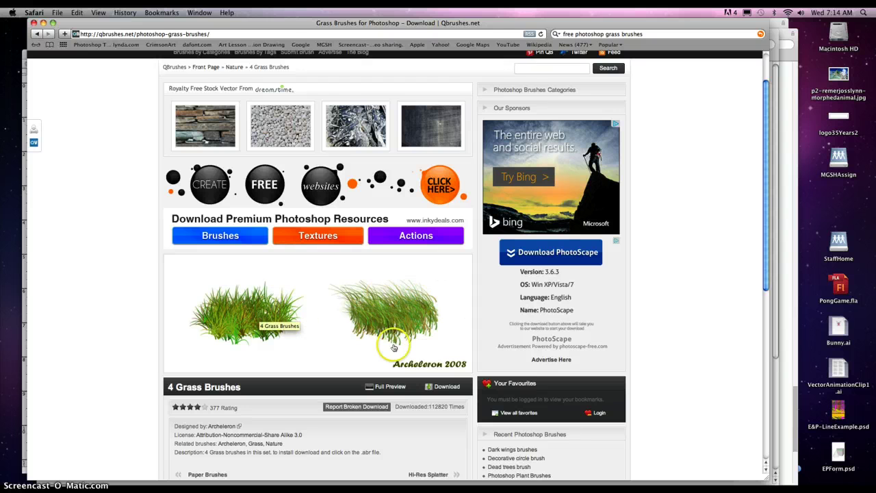
{"action": "scroll", "coordinate": [373, 298], "scroll_direction": "up", "scroll_amount": 2}
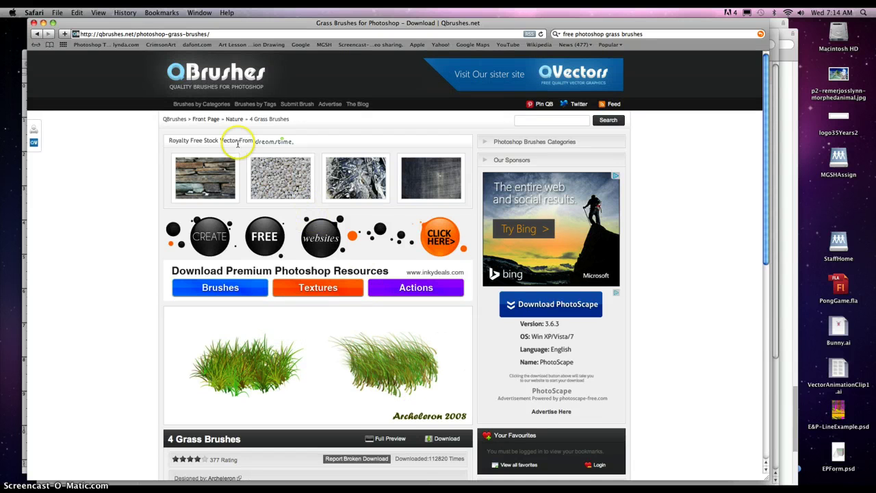
{"action": "scroll", "coordinate": [301, 256], "scroll_direction": "down", "scroll_amount": 3}
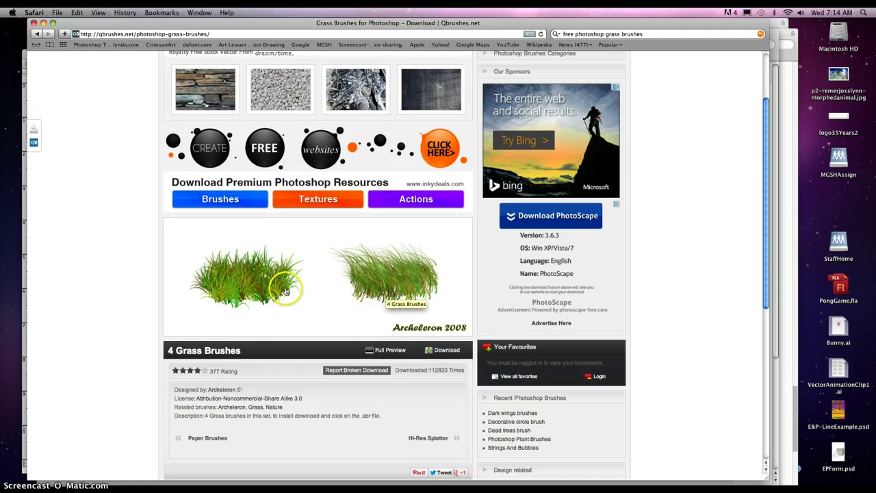
- Switch to Finder and locate My_Grass_Brushes_by_Archeleron.abr in the 3.5 Animal Hybrid Promo - Surrealism & Digital Art folder, and return to Safari
{"action": "mouse_move", "coordinate": [2, 490]}
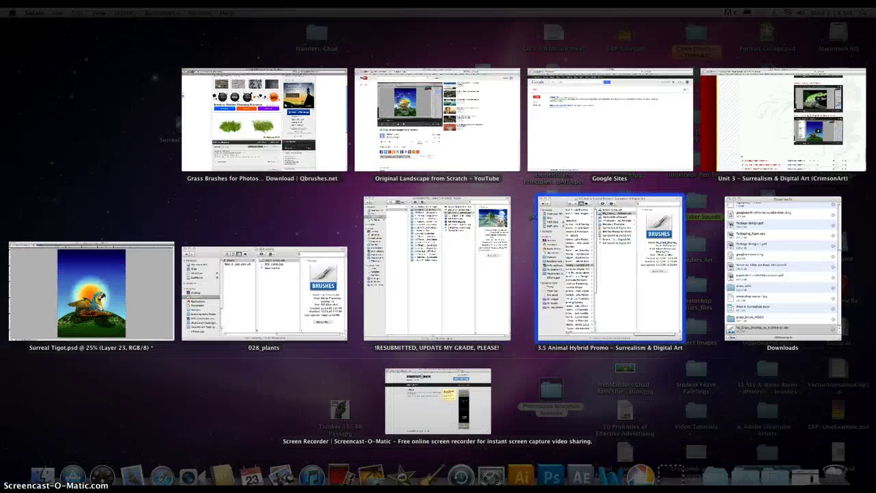
{"action": "left_click", "coordinate": [616, 272]}
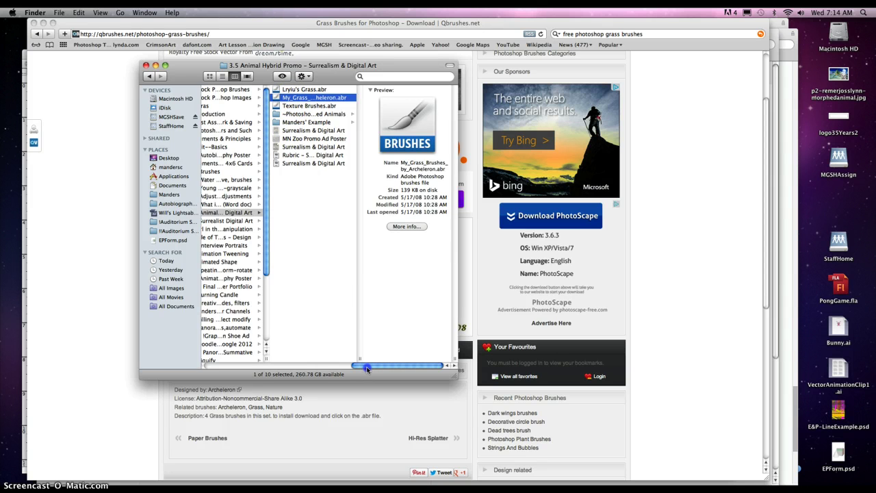
{"action": "left_click_drag", "start_coordinate": [367, 368], "coordinate": [326, 367]}
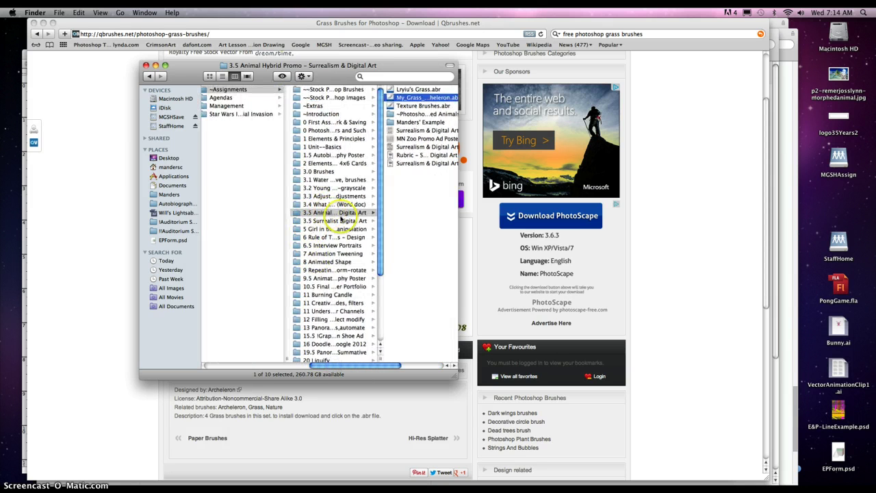
{"action": "left_click_drag", "start_coordinate": [380, 359], "coordinate": [449, 355]}
{"action": "left_click", "coordinate": [374, 213]}
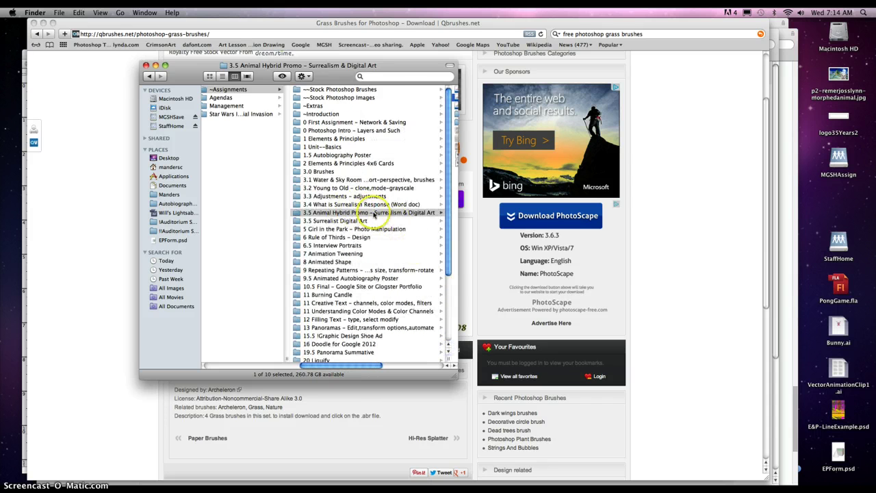
{"action": "left_click_drag", "start_coordinate": [366, 366], "coordinate": [414, 362]}
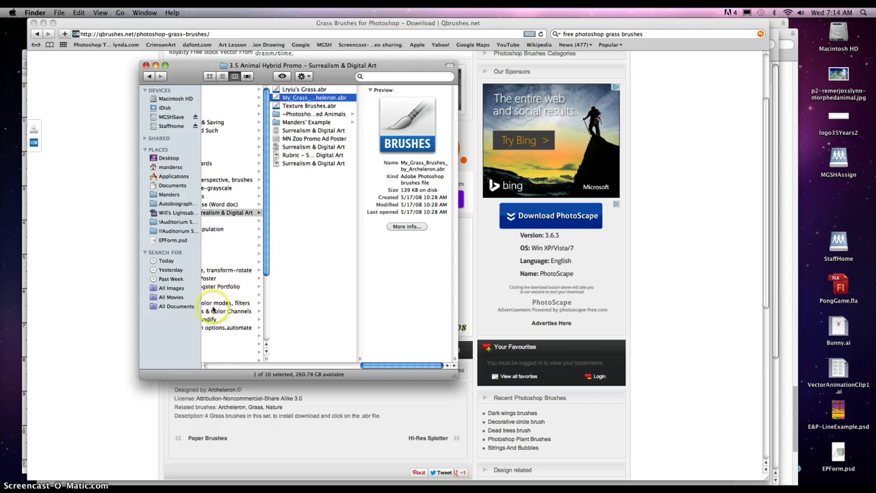
{"action": "left_click", "coordinate": [106, 316]}
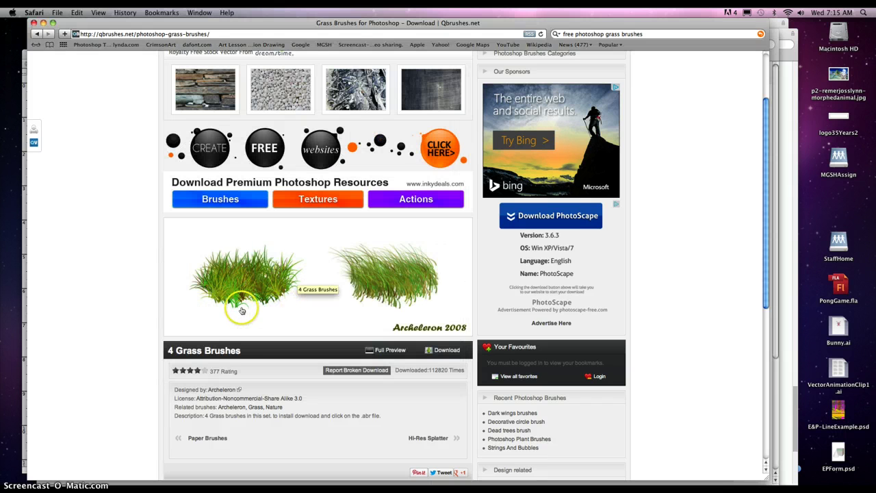
- Switch back to Surreal Tigot.psd in Photoshop and show Layer 9 with the grass blades on the hill
{"action": "key", "text": "F3"}
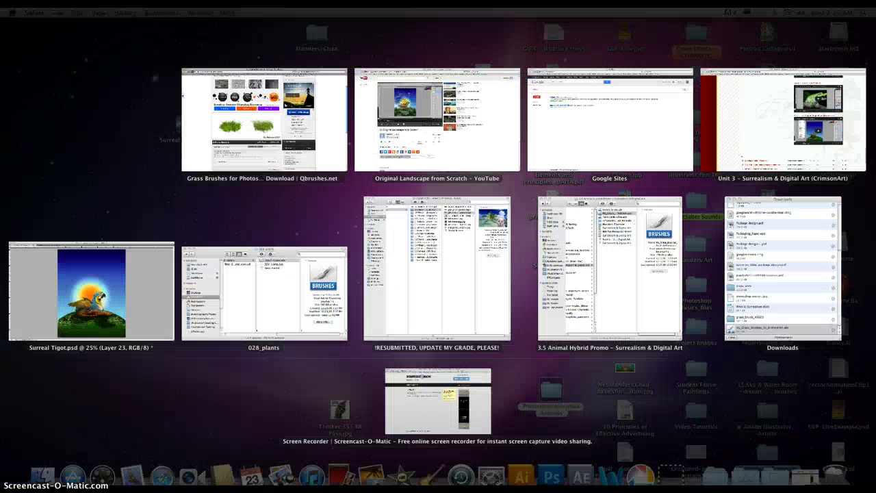
{"action": "left_click", "coordinate": [176, 305]}
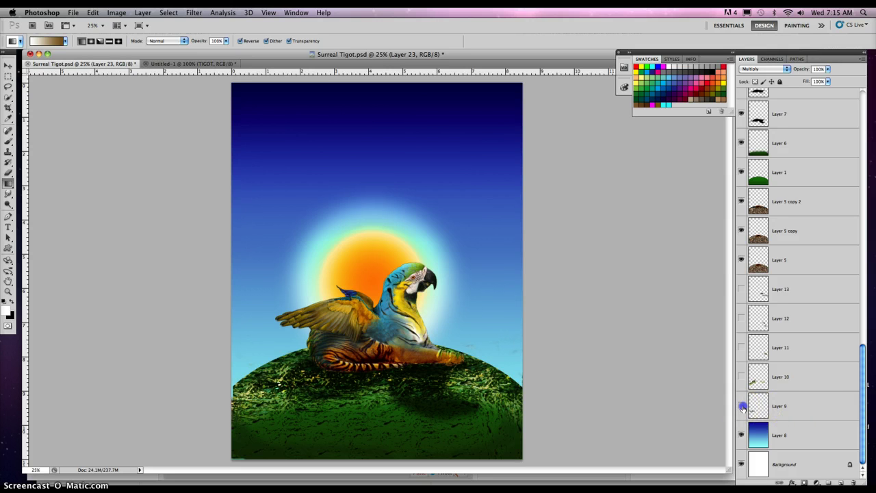
{"action": "left_click", "coordinate": [742, 407]}
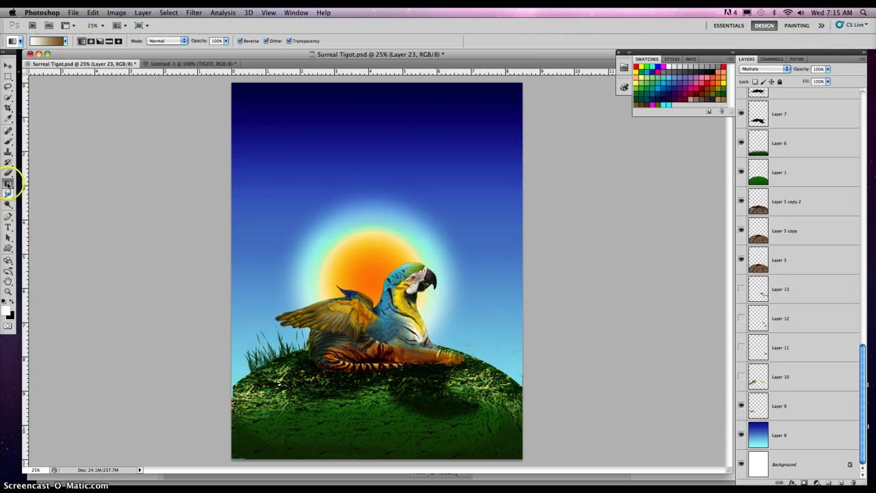
- Activate the Brush tool and browse its brush presets up to the start of the list
{"action": "left_click", "coordinate": [8, 141]}
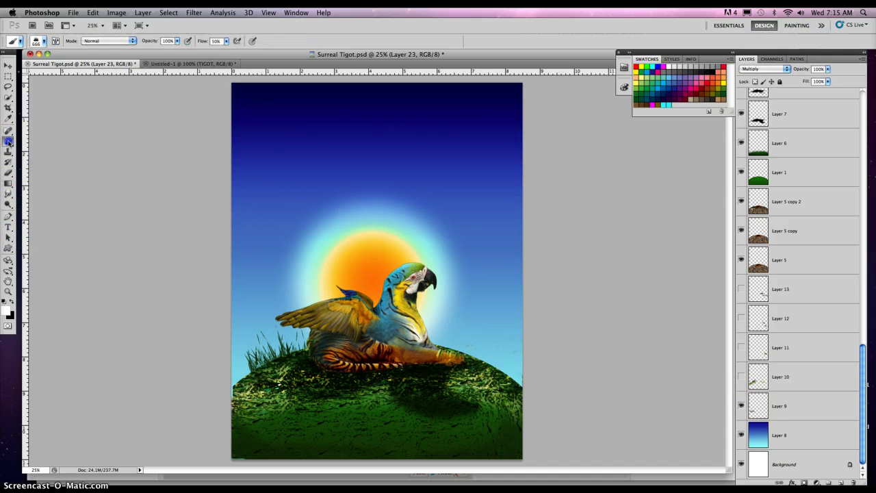
{"action": "left_click", "coordinate": [41, 41]}
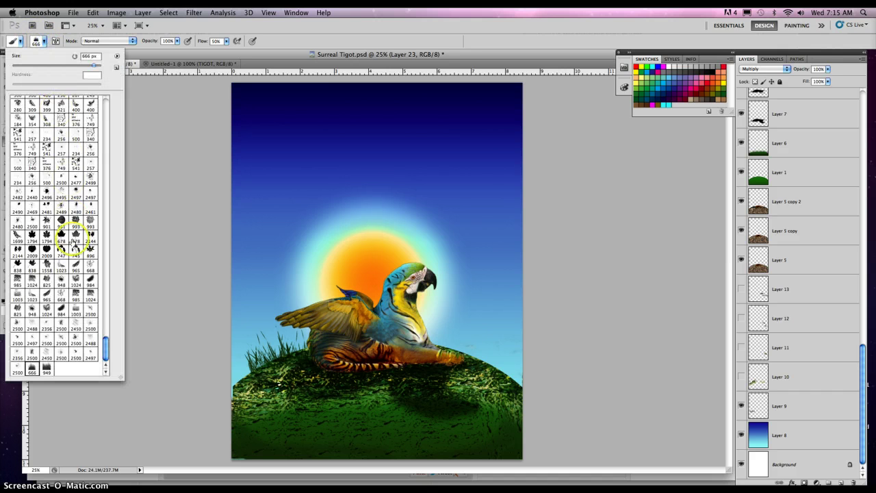
{"action": "left_click_drag", "start_coordinate": [106, 354], "coordinate": [97, 103]}
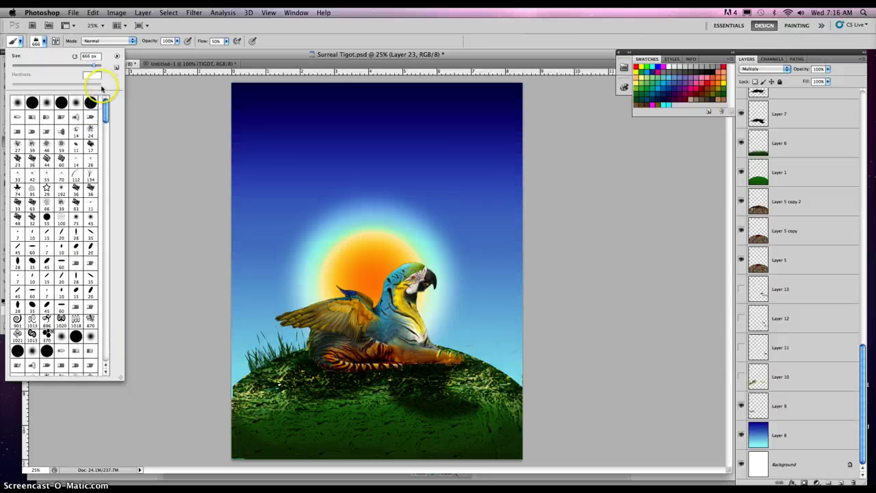
- Open the Load Brushes dialog to view the available .abr brush files, and cancel it
{"action": "left_click", "coordinate": [118, 57]}
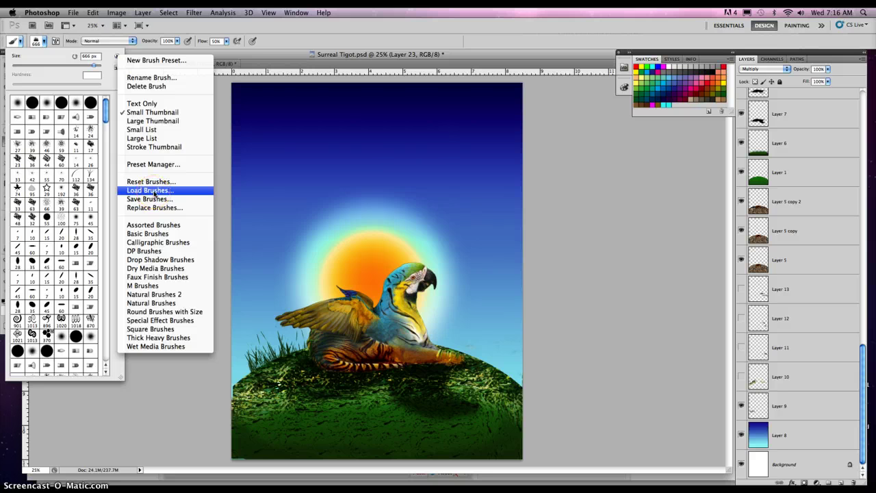
{"action": "left_click", "coordinate": [137, 191]}
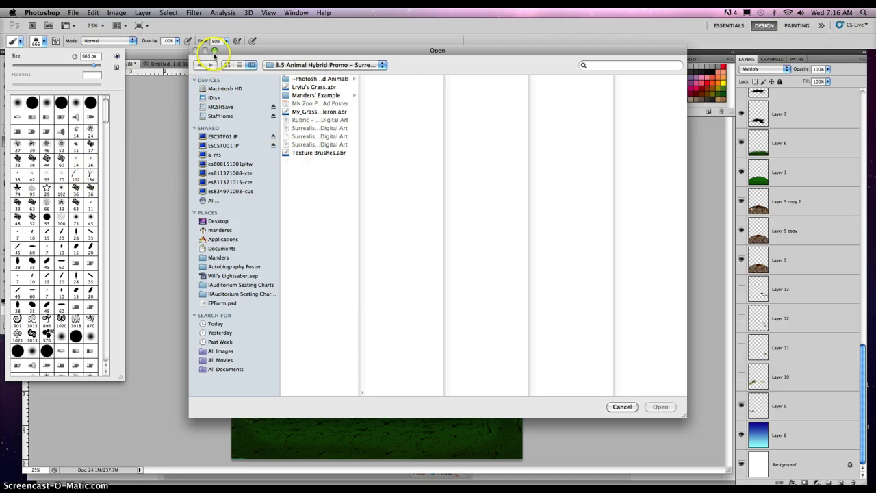
{"action": "left_click", "coordinate": [622, 406]}
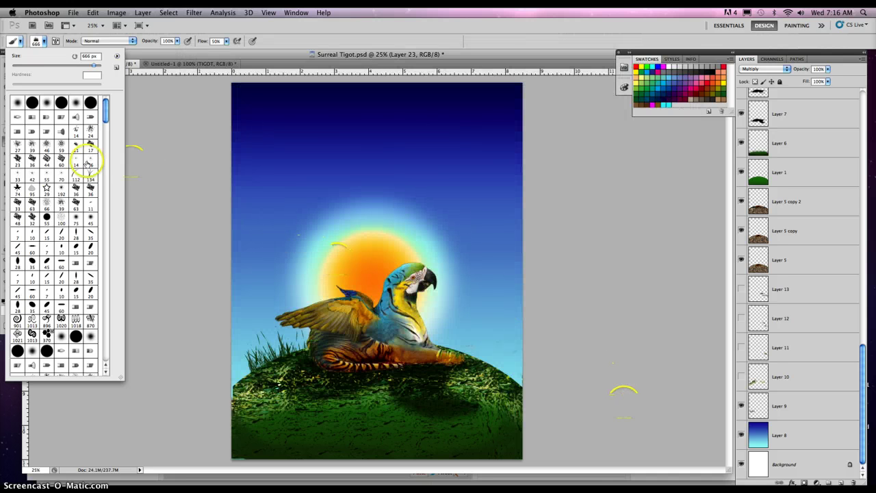
- Look through the brush presets and set the foreground color to dark green, 095e11
{"action": "left_click_drag", "start_coordinate": [108, 110], "coordinate": [115, 245]}
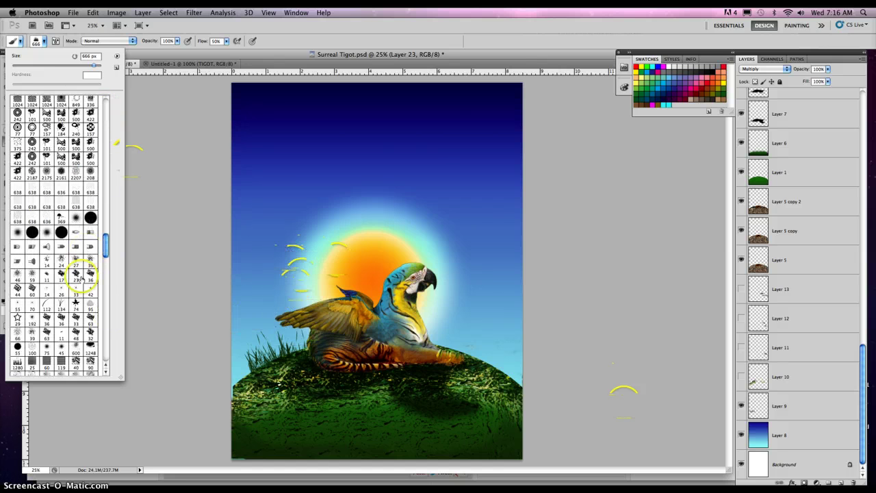
{"action": "left_click", "coordinate": [38, 41]}
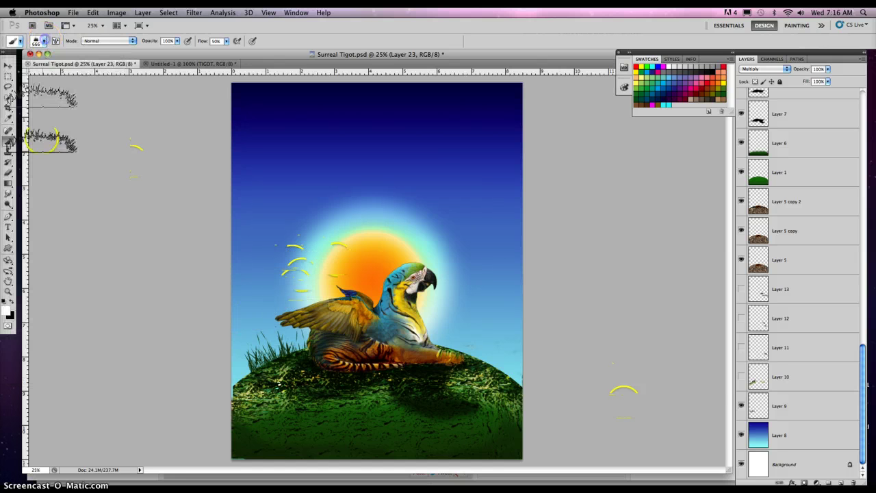
{"action": "left_click", "coordinate": [7, 307]}
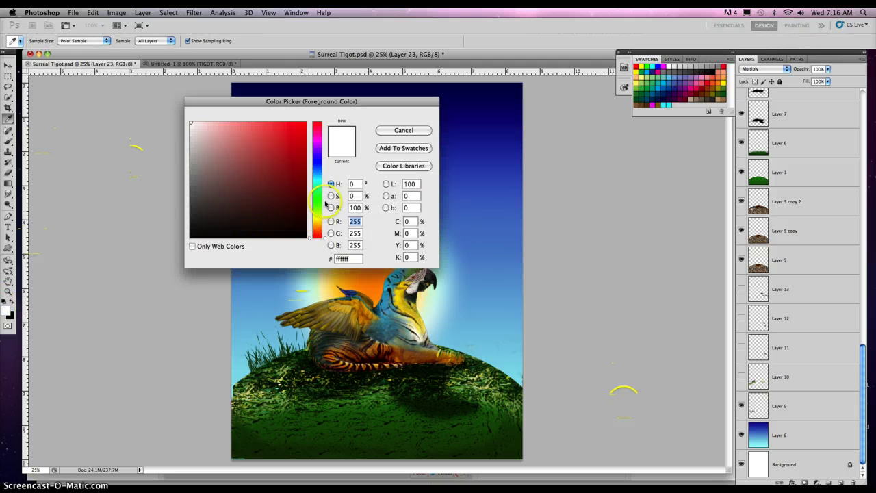
{"action": "left_click_drag", "start_coordinate": [317, 209], "coordinate": [317, 197]}
{"action": "left_click", "coordinate": [295, 195]}
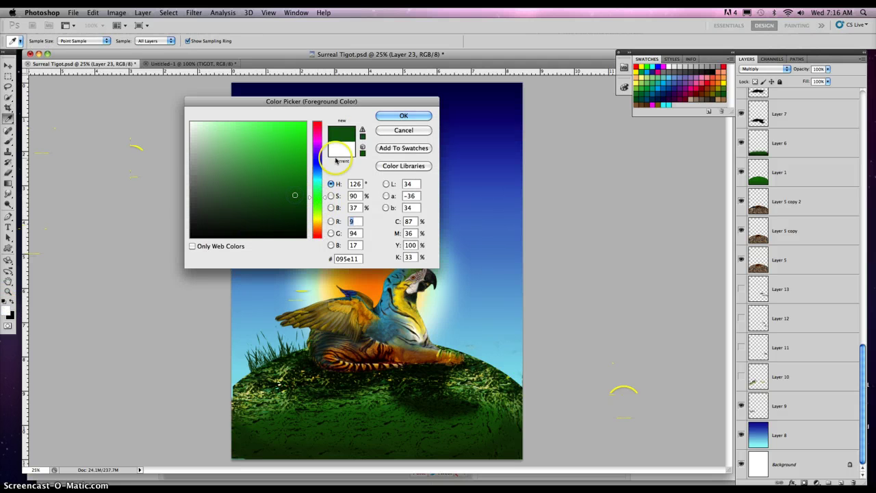
{"action": "left_click", "coordinate": [387, 115]}
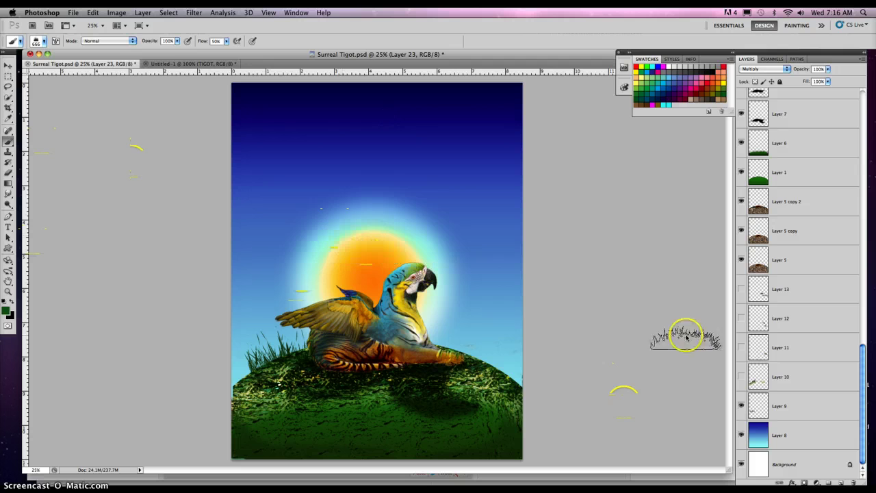
- Add a new layer above Layer 23 and stamp two grass clumps in the sky beside the hybrid, the second with brush flow at 100%
{"action": "left_click", "coordinate": [841, 484]}
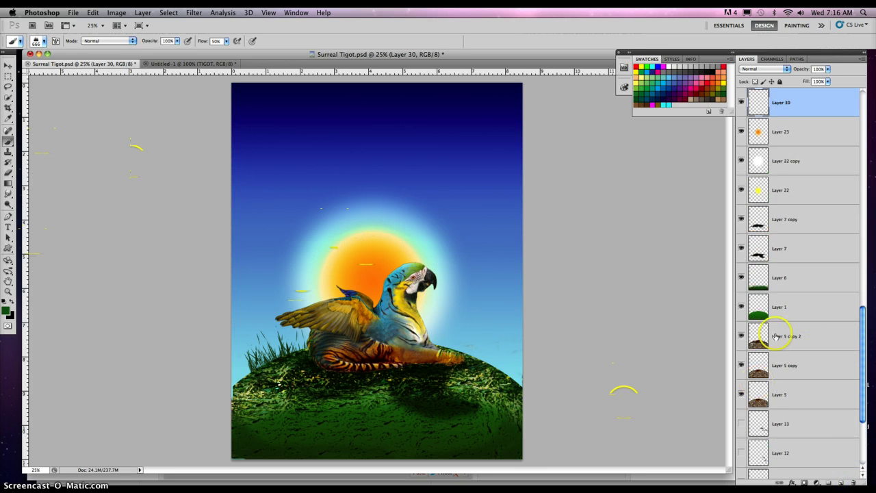
{"action": "left_click", "coordinate": [464, 319]}
{"action": "left_click", "coordinate": [508, 367]}
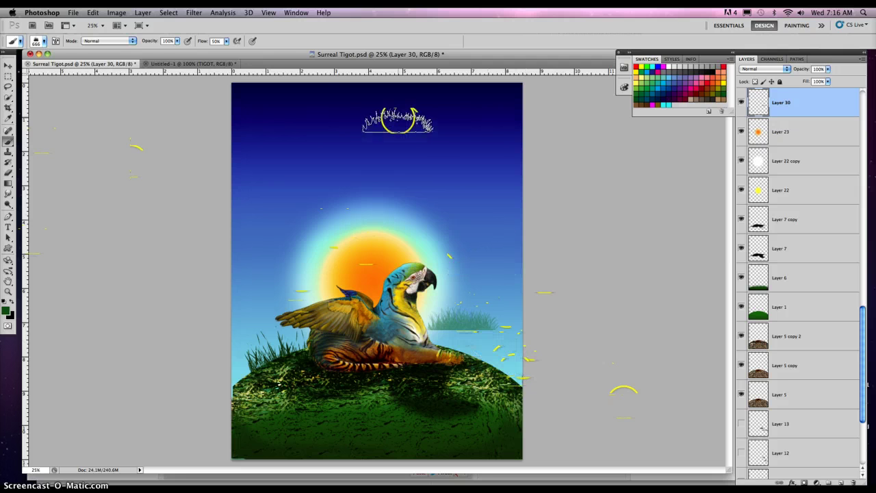
{"action": "left_click", "coordinate": [225, 41]}
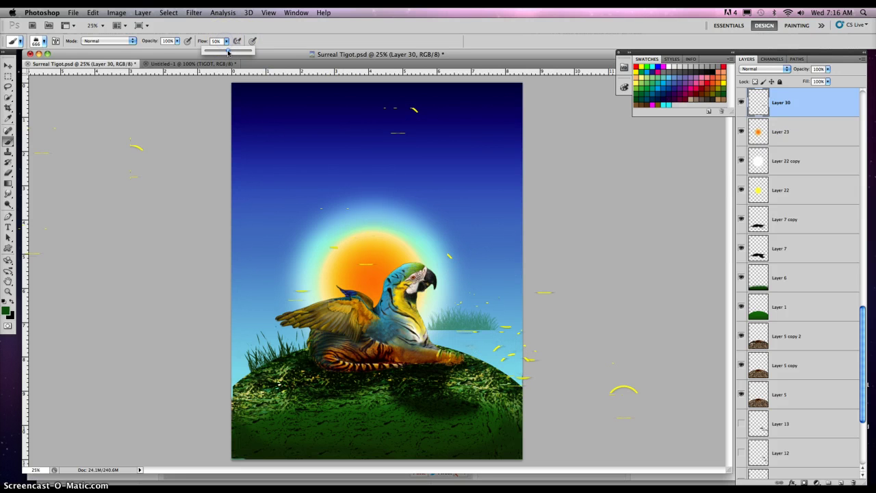
{"action": "left_click_drag", "start_coordinate": [252, 51], "coordinate": [254, 51]}
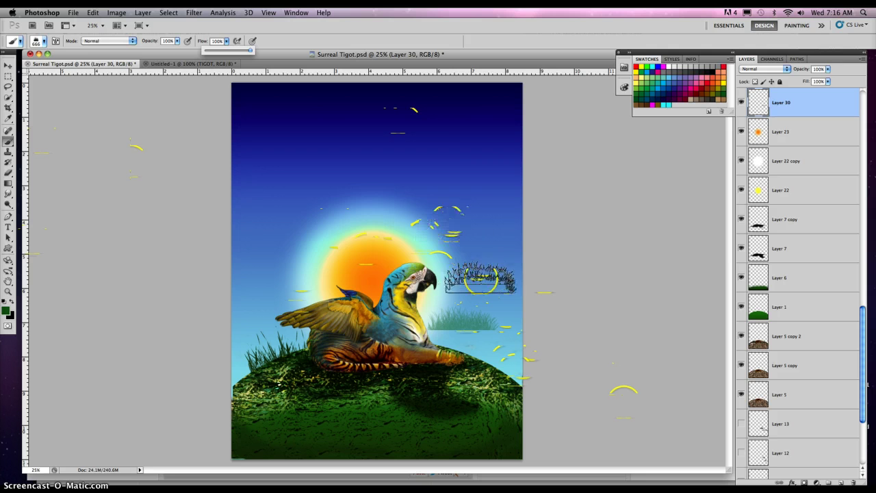
{"action": "left_click", "coordinate": [481, 282]}
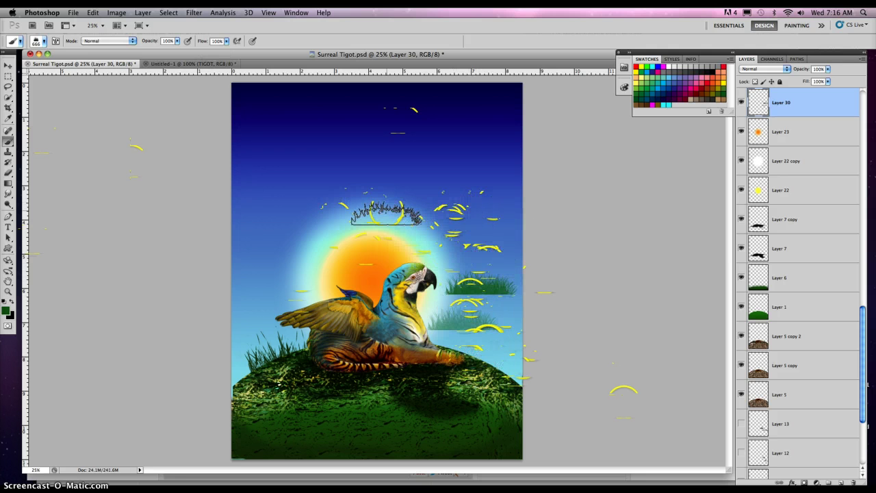
{"action": "left_click", "coordinate": [388, 213]}
- Rotate the grass clumps on Layer 30 about 20° clockwise and move them onto the hill's slope in front of the hybrid
{"action": "key", "text": "ctrl+t"}
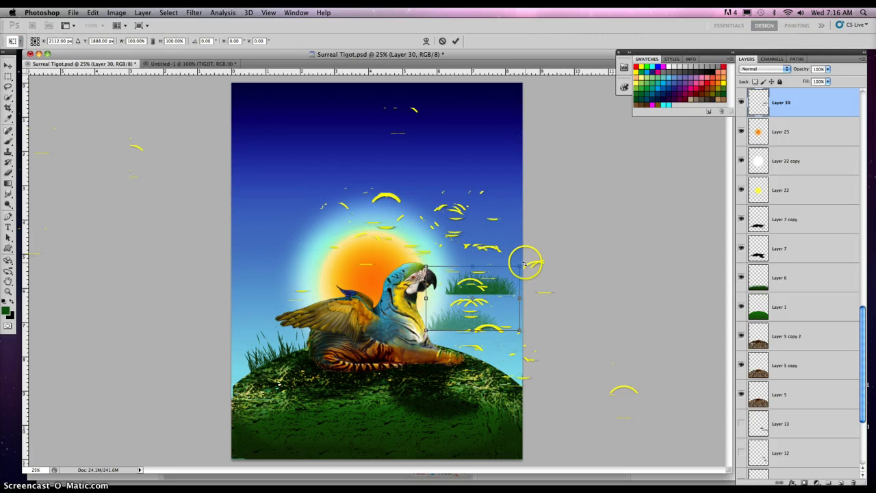
{"action": "left_click_drag", "start_coordinate": [525, 262], "coordinate": [534, 280]}
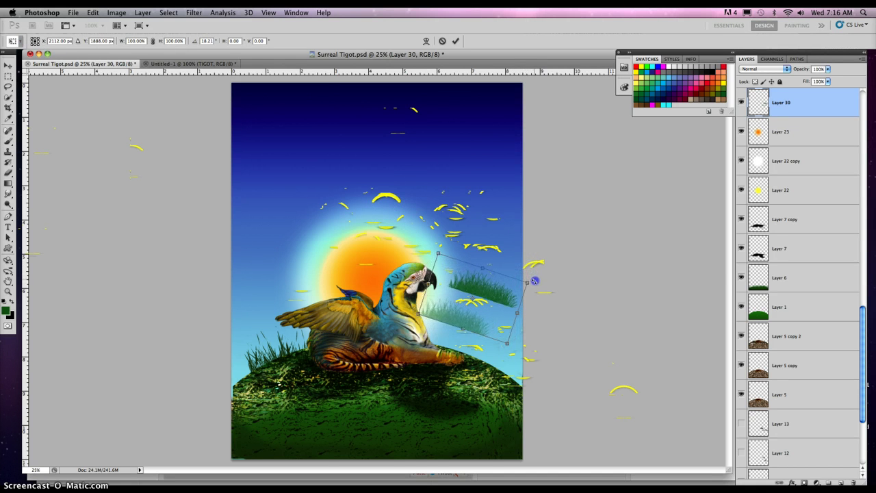
{"action": "left_click_drag", "start_coordinate": [493, 301], "coordinate": [484, 365]}
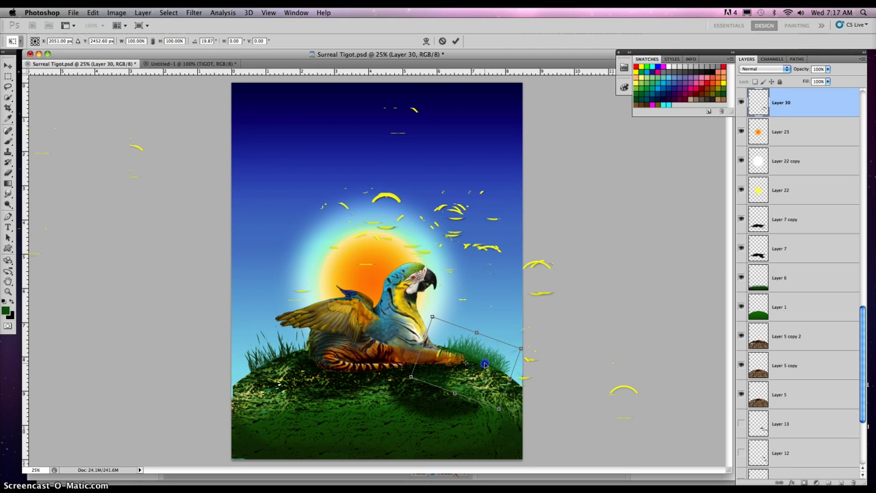
{"action": "key", "text": "Return"}
- Erase the lower part of the grass on Layer 30 with a 176 px Eraser to blend it into the hill
{"action": "key", "text": "b"}
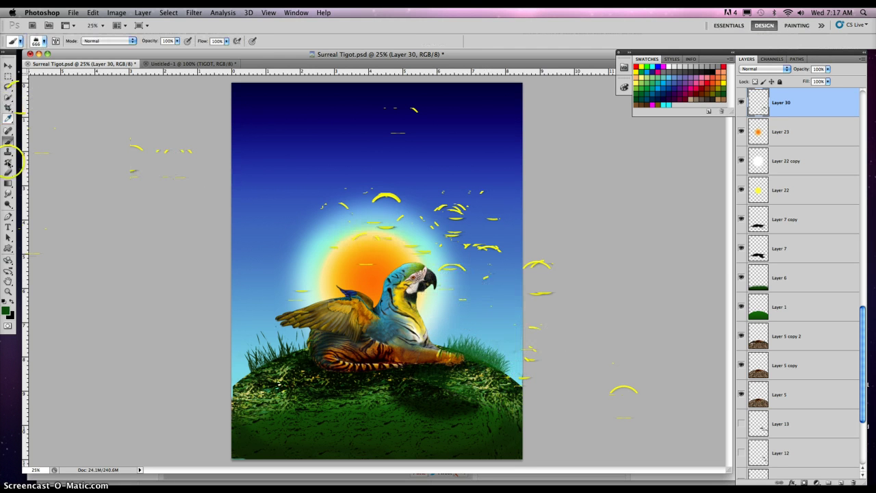
{"action": "left_click", "coordinate": [7, 172]}
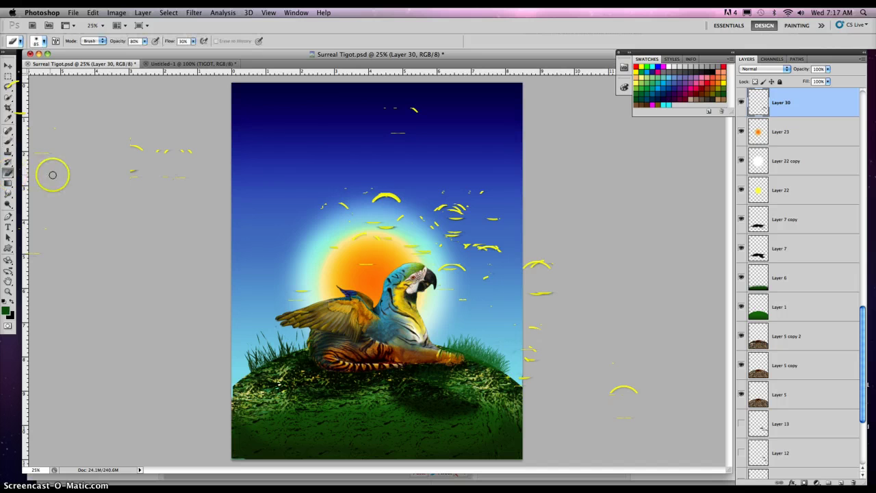
{"action": "left_click", "coordinate": [44, 43]}
{"action": "left_click_drag", "start_coordinate": [51, 66], "coordinate": [74, 69]}
{"action": "left_click", "coordinate": [45, 42]}
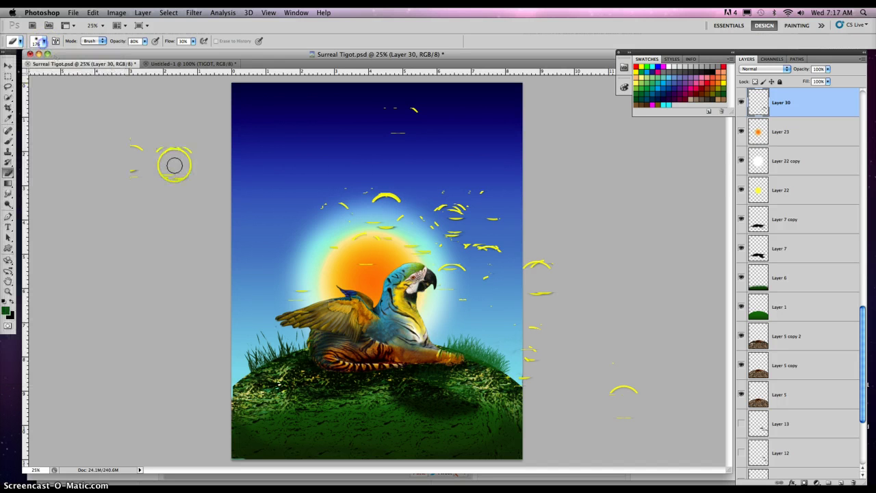
{"action": "left_click", "coordinate": [476, 366]}
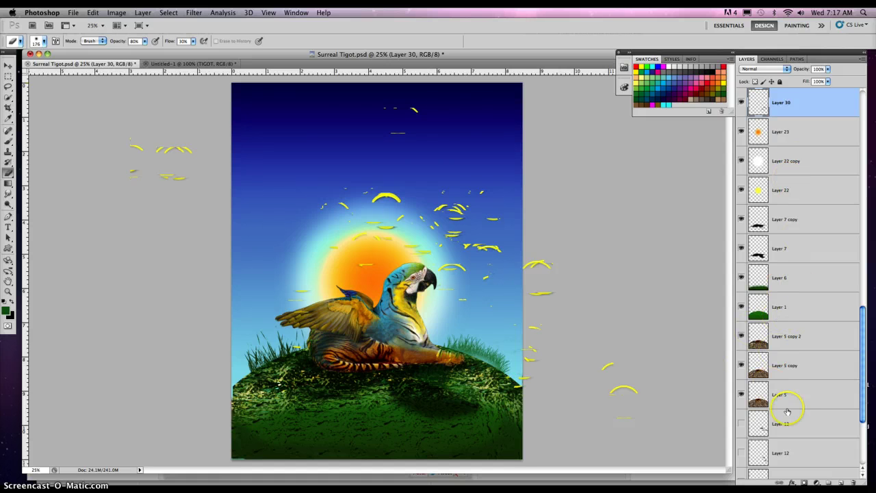
- Show the grass layers behind the hill, Layer 10, Layer 11, Layer 12 and Layer 13
{"action": "scroll", "coordinate": [864, 369], "scroll_direction": "down", "scroll_amount": 5}
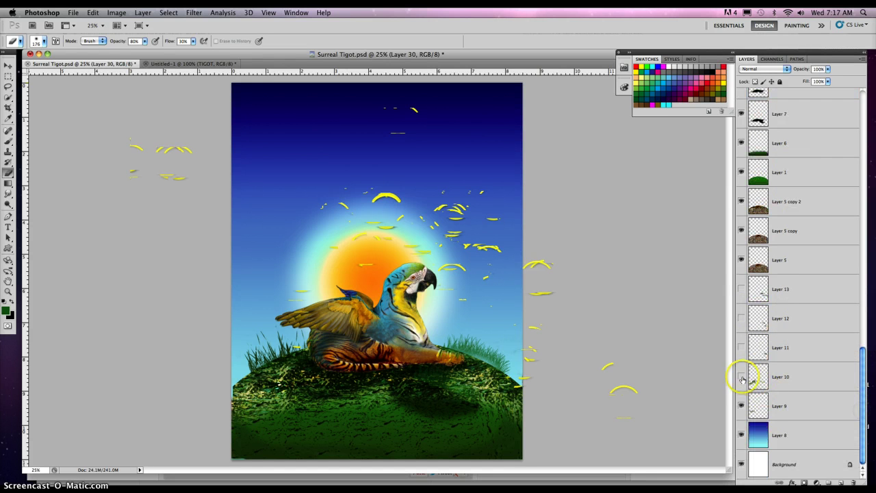
{"action": "left_click", "coordinate": [741, 377]}
{"action": "left_click", "coordinate": [741, 376]}
{"action": "left_click", "coordinate": [741, 376]}
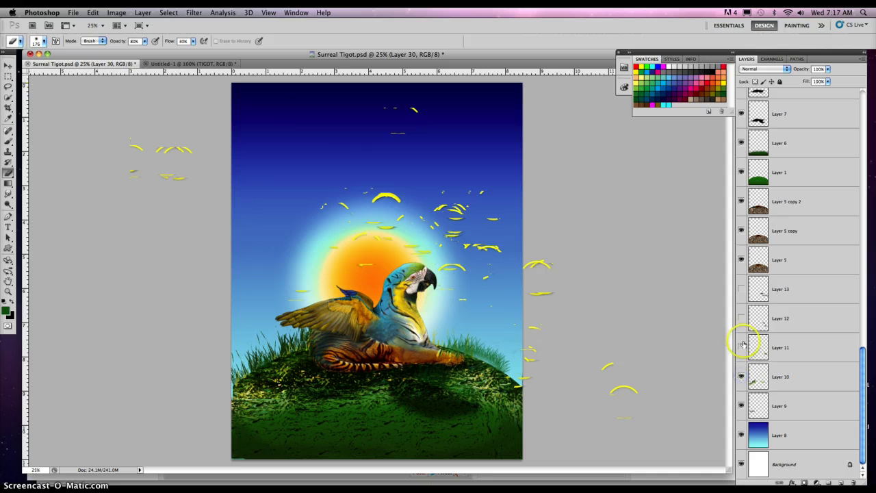
{"action": "left_click", "coordinate": [742, 347]}
{"action": "left_click", "coordinate": [743, 319]}
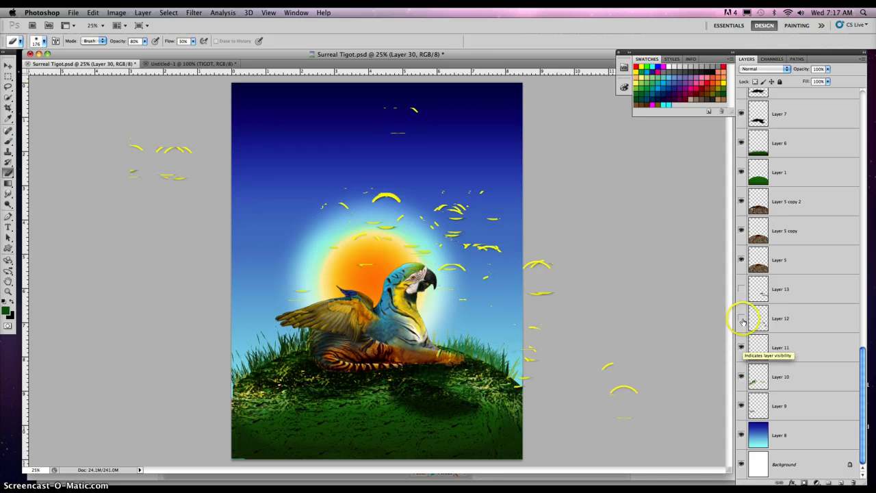
{"action": "left_click", "coordinate": [743, 319]}
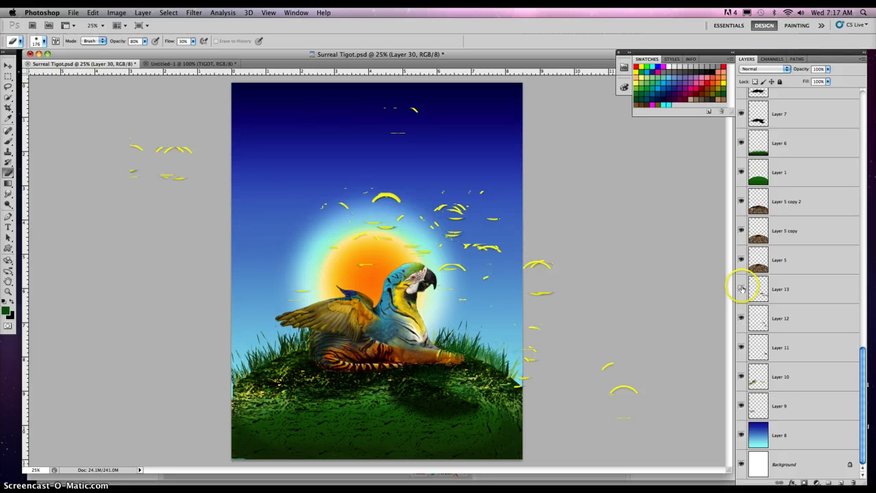
{"action": "left_click", "coordinate": [741, 290]}
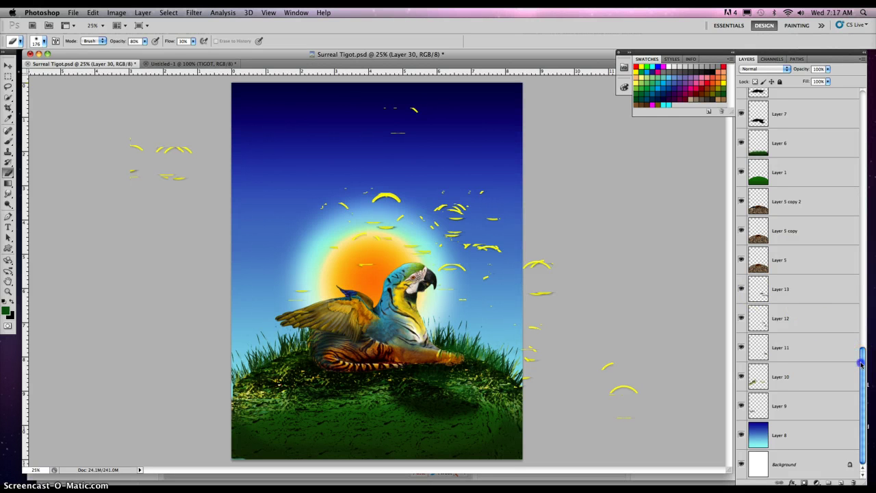
- Show the front grass layer, preview the Large Center Nebula layer and hide it again, and look through the layer stack
{"action": "scroll", "coordinate": [861, 363], "scroll_direction": "up", "scroll_amount": 1}
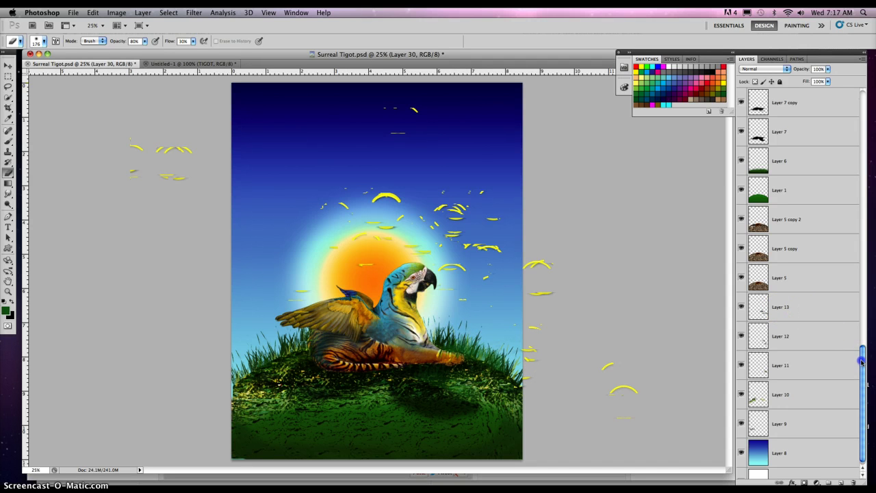
{"action": "left_click_drag", "start_coordinate": [862, 353], "coordinate": [862, 278]}
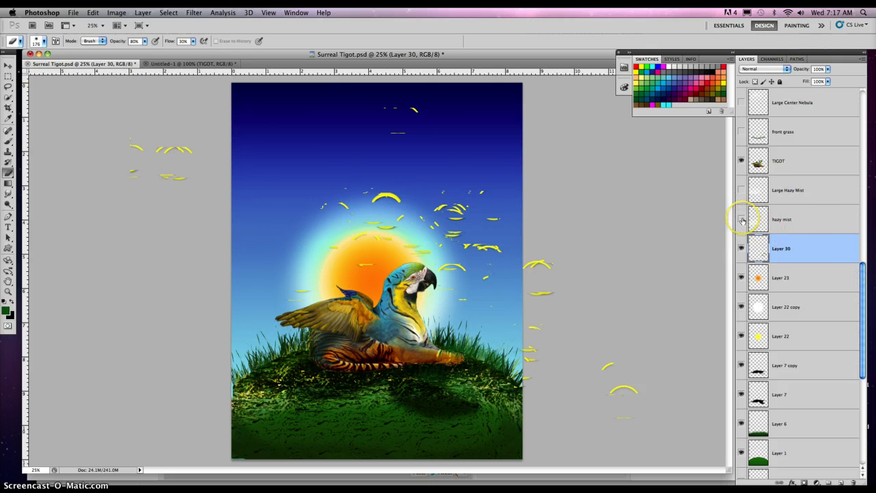
{"action": "scroll", "coordinate": [863, 279], "scroll_direction": "up", "scroll_amount": 2}
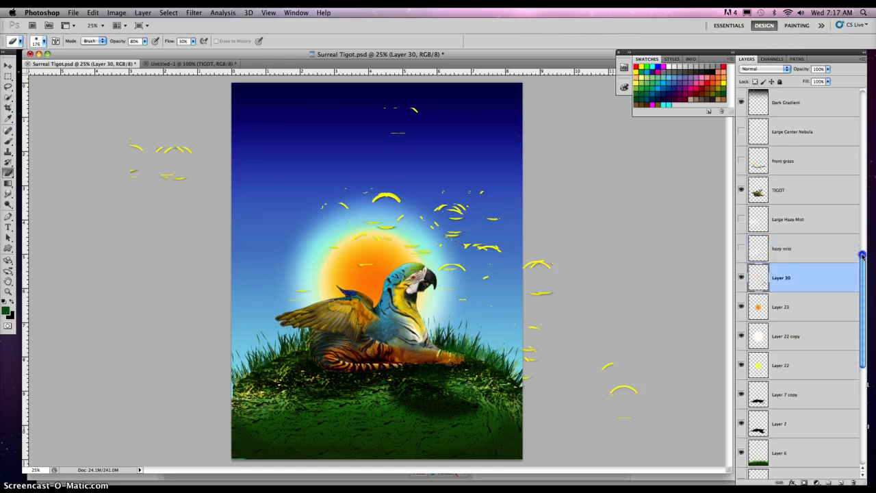
{"action": "left_click", "coordinate": [741, 191]}
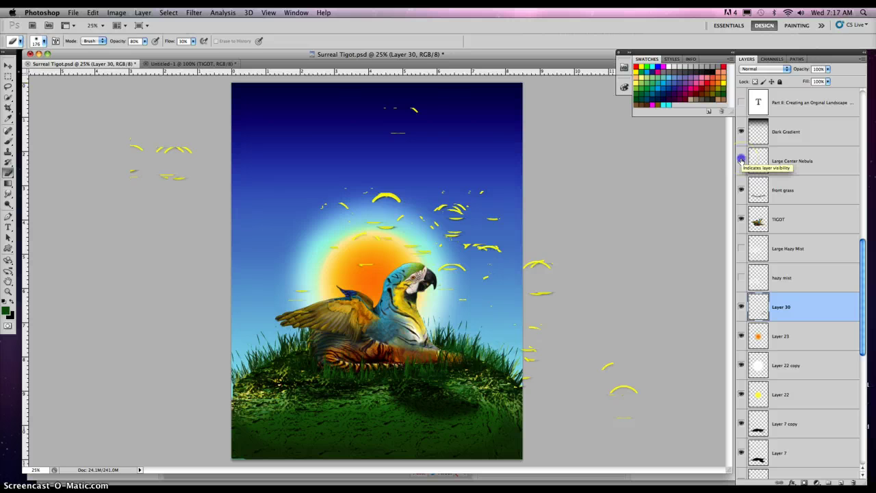
{"action": "left_click", "coordinate": [741, 159]}
{"action": "left_click", "coordinate": [741, 158]}
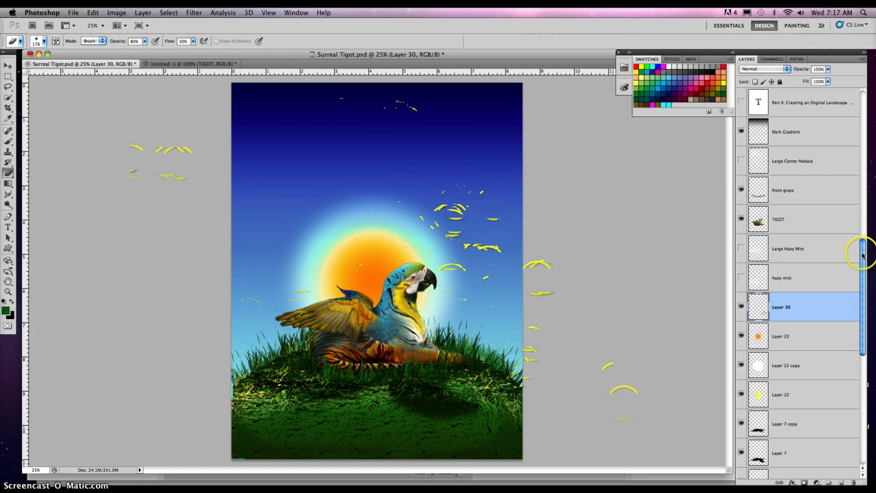
{"action": "left_click_drag", "start_coordinate": [863, 254], "coordinate": [853, 73]}
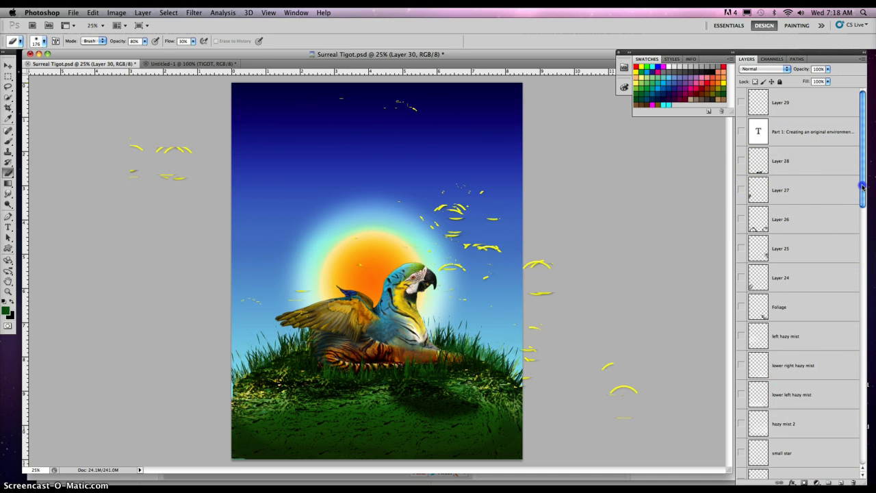
{"action": "left_click_drag", "start_coordinate": [863, 186], "coordinate": [855, 346]}
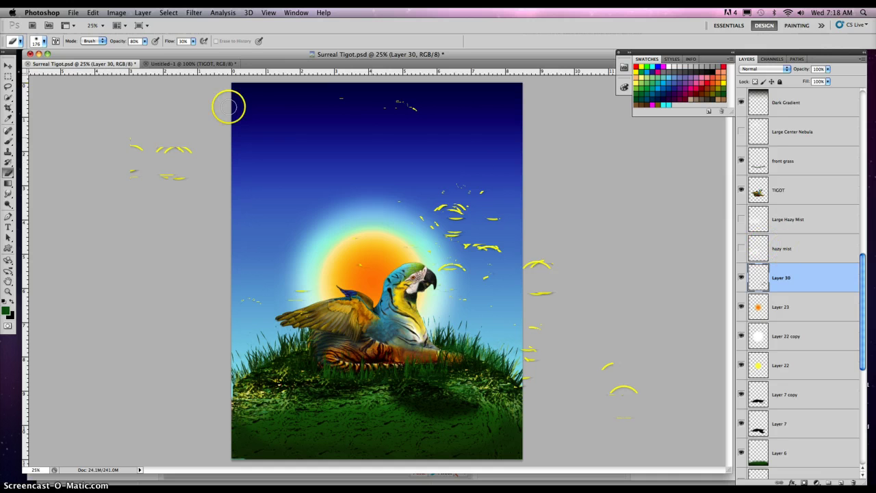
- Browse the Eraser's brush presets to the end of the list, trying a 2500 px splatter tip and selecting a 1024 px leaf tip
{"action": "left_click", "coordinate": [42, 41]}
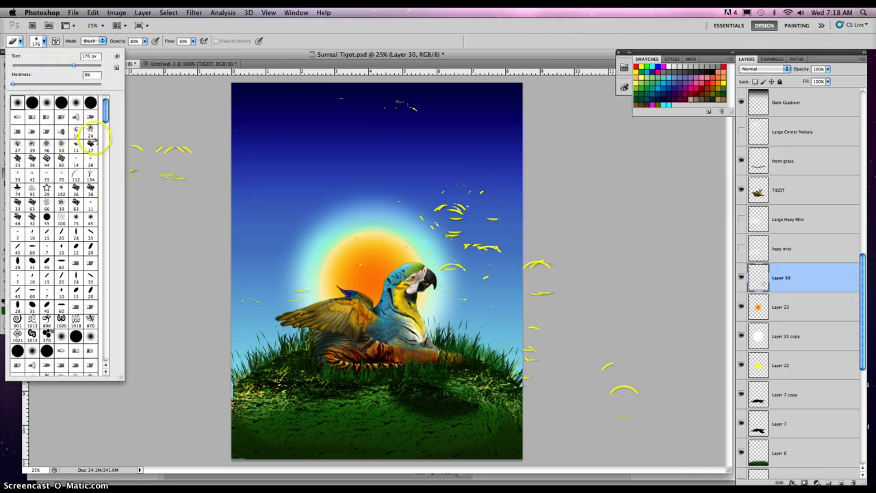
{"action": "left_click_drag", "start_coordinate": [106, 109], "coordinate": [107, 160]}
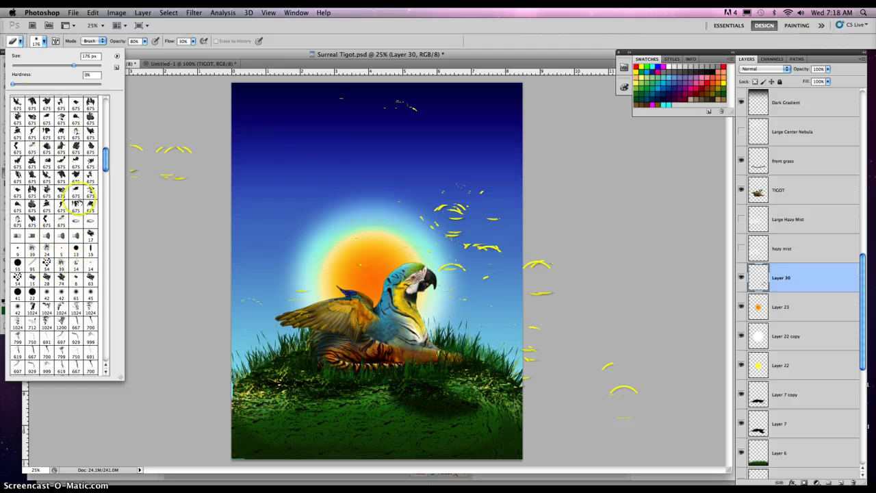
{"action": "left_click_drag", "start_coordinate": [108, 157], "coordinate": [108, 282]}
{"action": "left_click", "coordinate": [61, 216]}
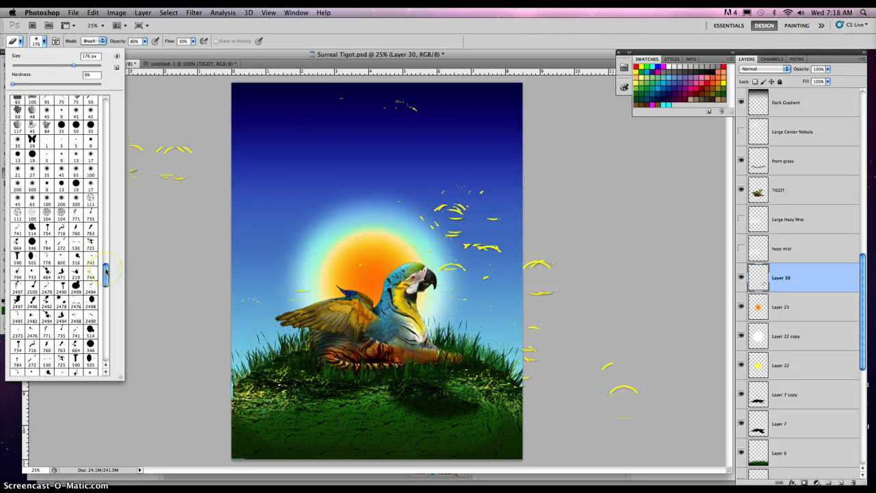
{"action": "left_click_drag", "start_coordinate": [106, 272], "coordinate": [108, 350]}
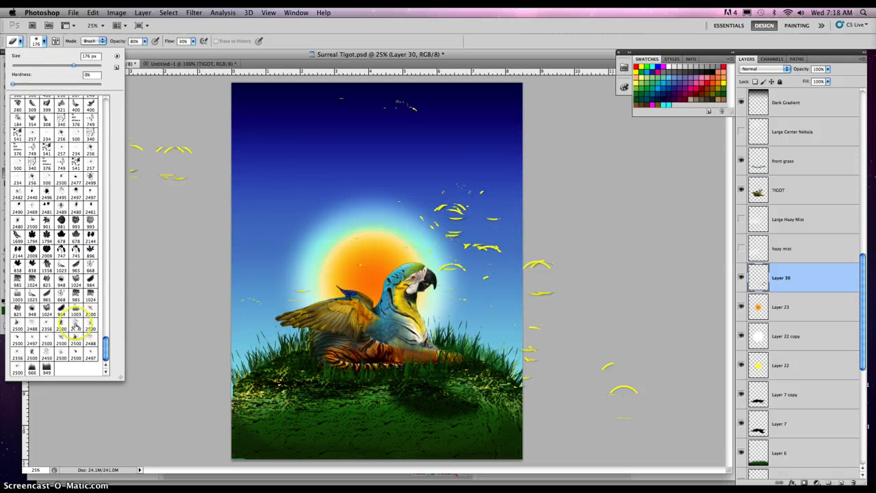
{"action": "left_click", "coordinate": [61, 356]}
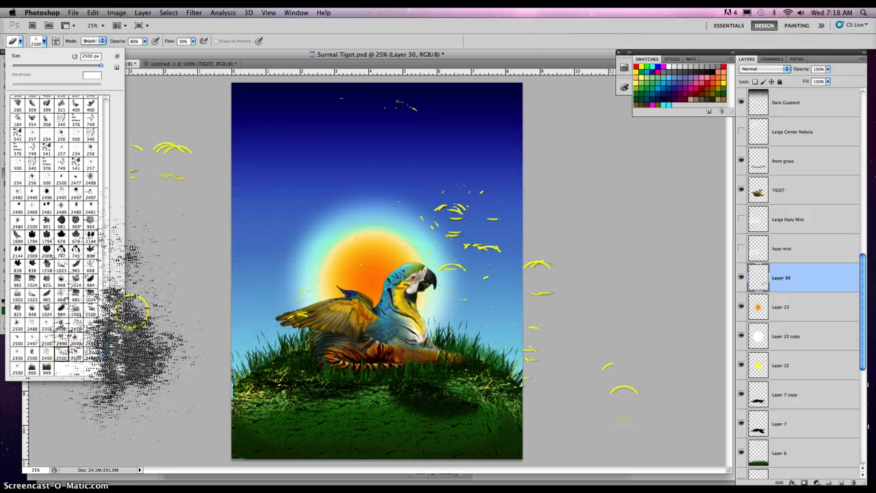
{"action": "left_click", "coordinate": [46, 308]}
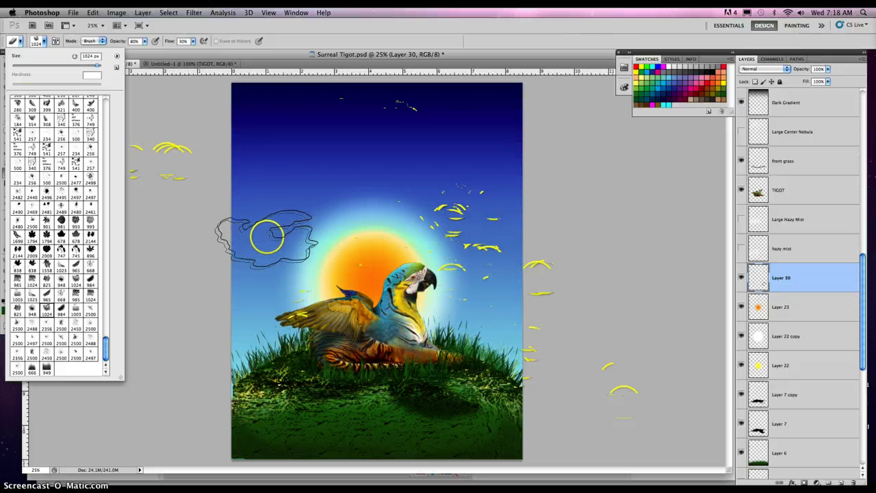
- Show the hazy mist and Large Hazy Mist layers around the sun and the hill
{"action": "left_click", "coordinate": [741, 249]}
{"action": "mouse_move", "coordinate": [698, 267]}
{"action": "left_mouse_down"}
{"action": "mouse_move", "coordinate": [558, 299]}
{"action": "mouse_move", "coordinate": [708, 274]}
{"action": "left_mouse_up"}
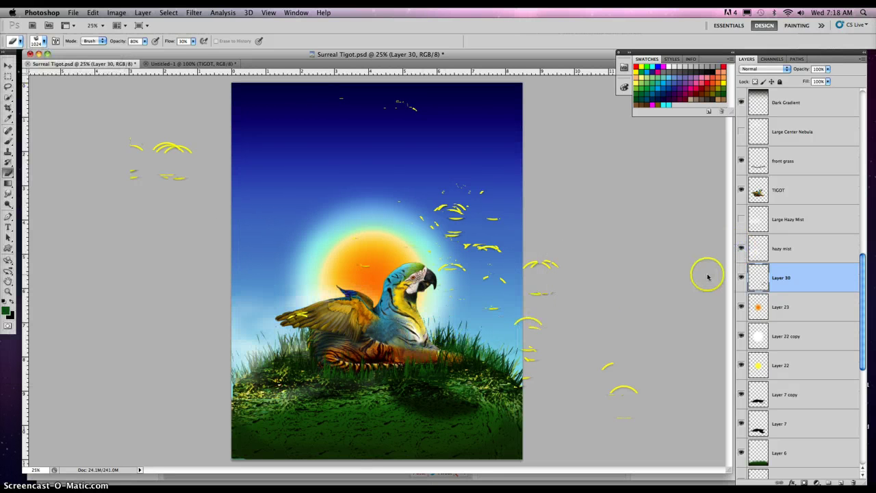
{"action": "left_click", "coordinate": [740, 220]}
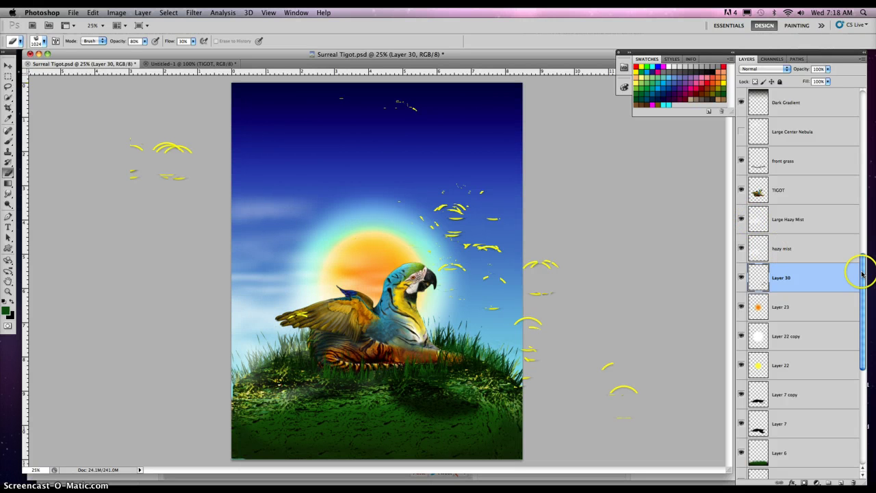
- Show the foreground mist layers hazy mist 2, lower left hazy mist, lower right hazy mist and left hazy mist
{"action": "left_click_drag", "start_coordinate": [863, 267], "coordinate": [867, 244]}
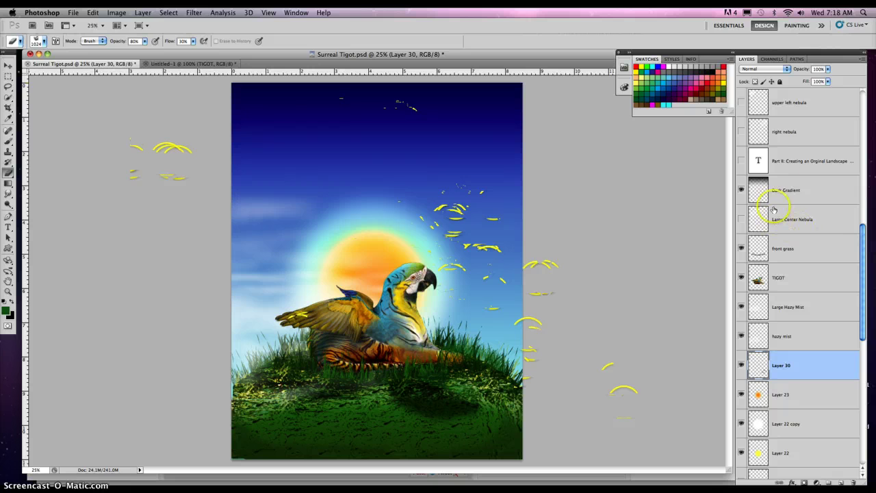
{"action": "left_click_drag", "start_coordinate": [862, 239], "coordinate": [860, 196]}
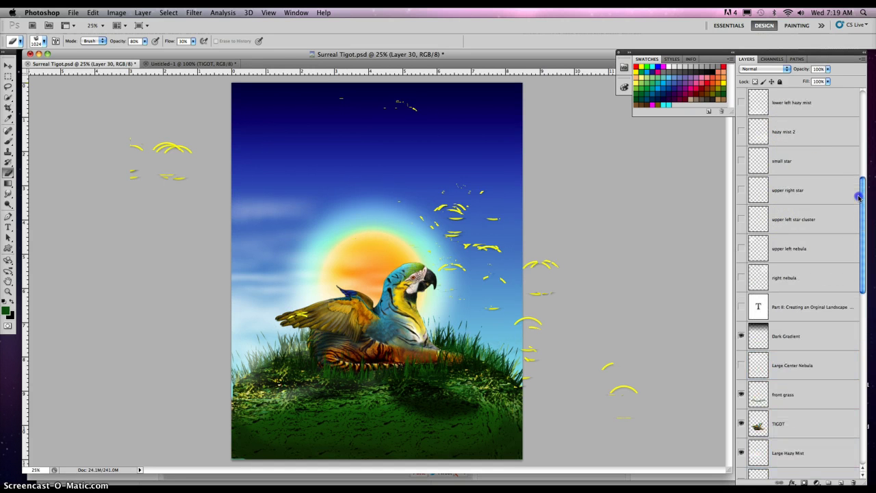
{"action": "left_click", "coordinate": [742, 131]}
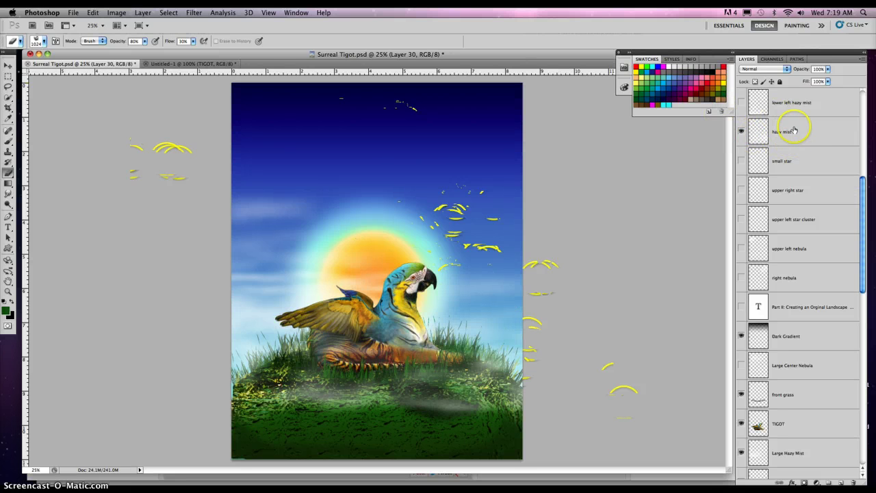
{"action": "left_click", "coordinate": [742, 103]}
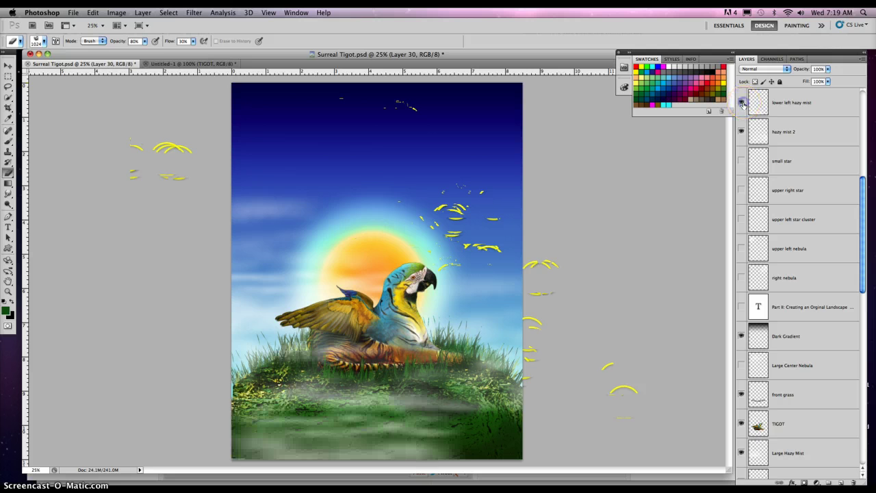
{"action": "left_click_drag", "start_coordinate": [862, 219], "coordinate": [861, 195]}
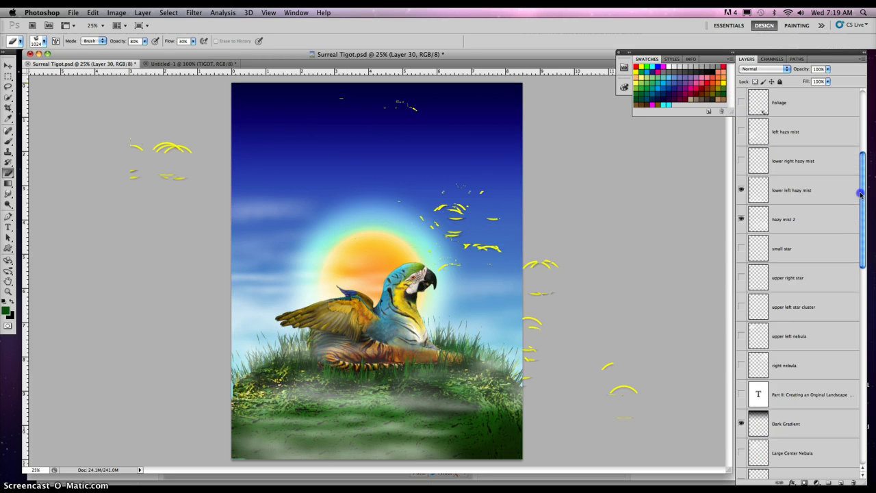
{"action": "left_click", "coordinate": [741, 161]}
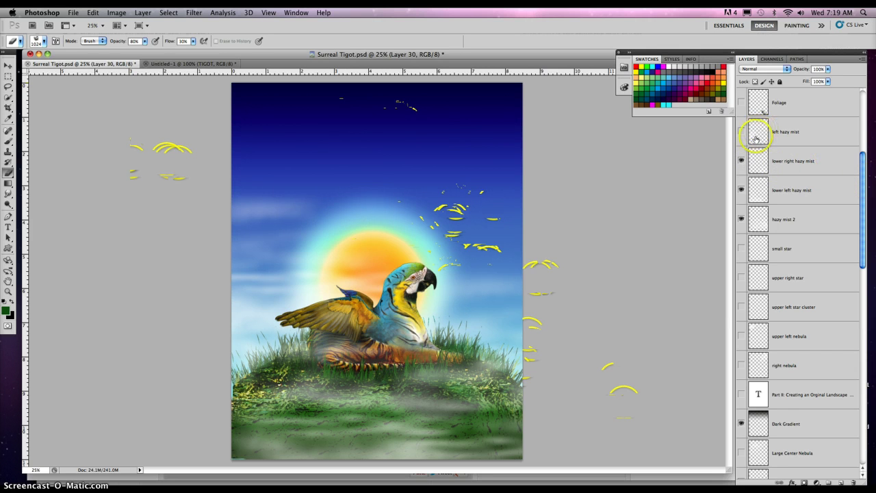
{"action": "left_click", "coordinate": [742, 132]}
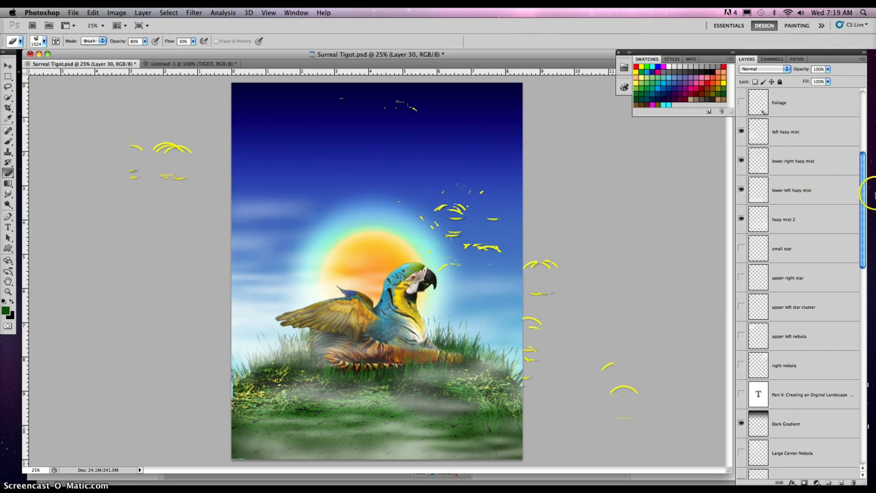
{"action": "left_click_drag", "start_coordinate": [861, 198], "coordinate": [859, 172]}
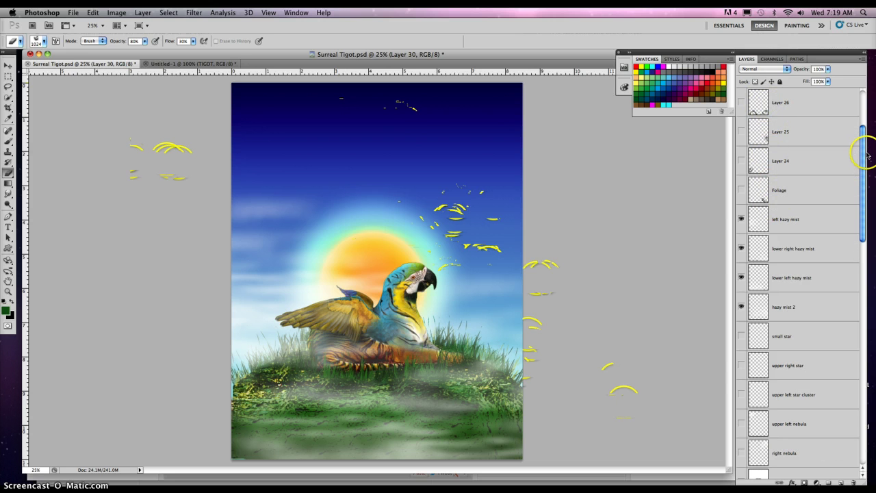
{"action": "left_click_drag", "start_coordinate": [863, 140], "coordinate": [862, 128]}
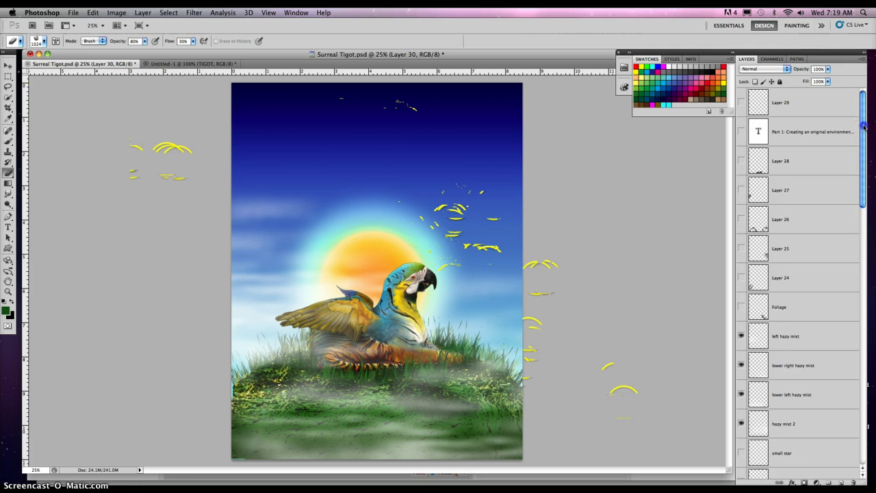
{"action": "left_click_drag", "start_coordinate": [864, 126], "coordinate": [860, 239]}
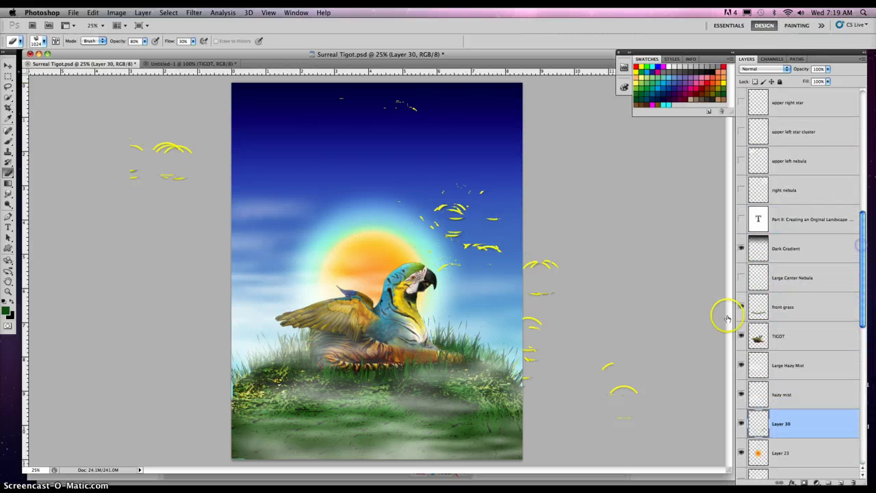
{"action": "left_click", "coordinate": [44, 41]}
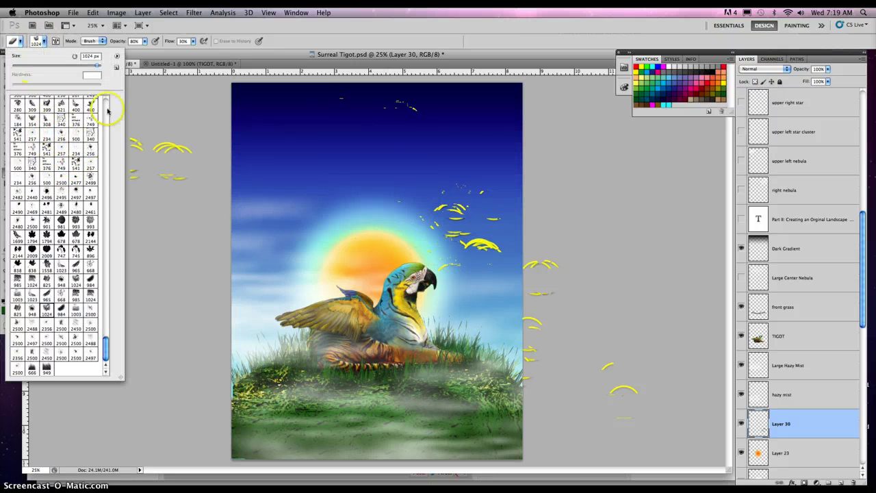
{"action": "left_click", "coordinate": [43, 42]}
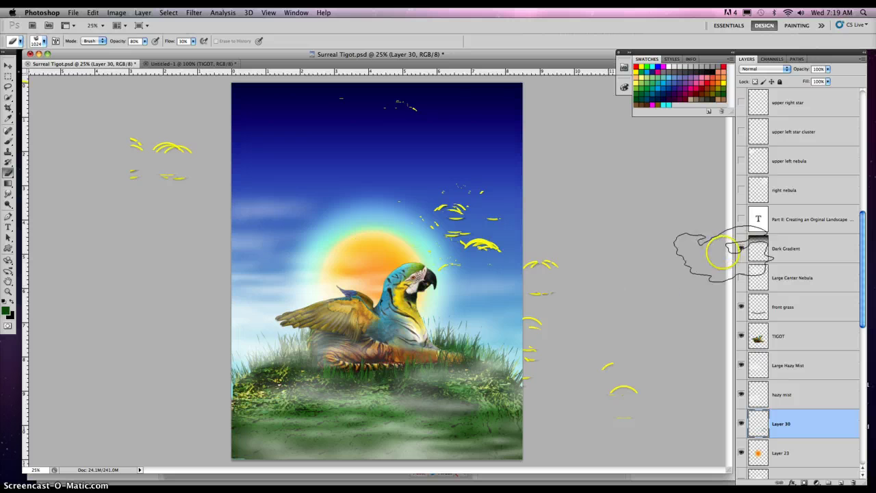
- Show the Large Center Nebula, right nebula and upper left nebula layers in the sky
{"action": "left_click", "coordinate": [741, 277]}
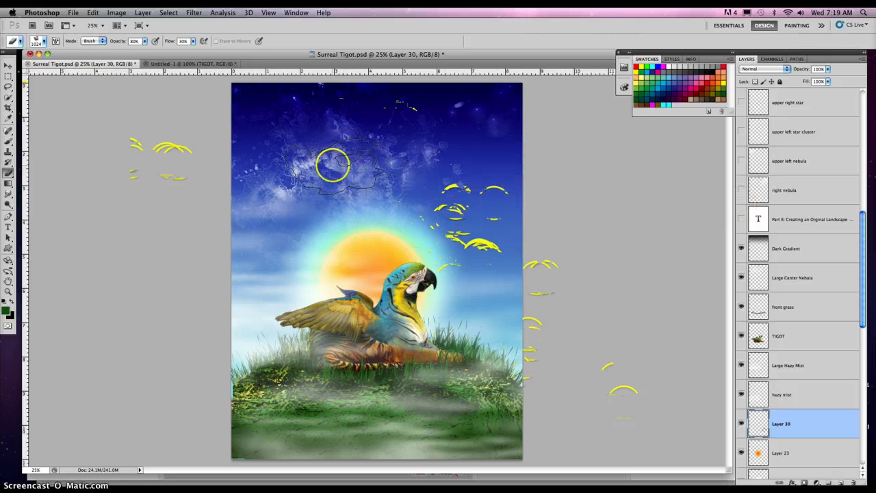
{"action": "left_click", "coordinate": [742, 190]}
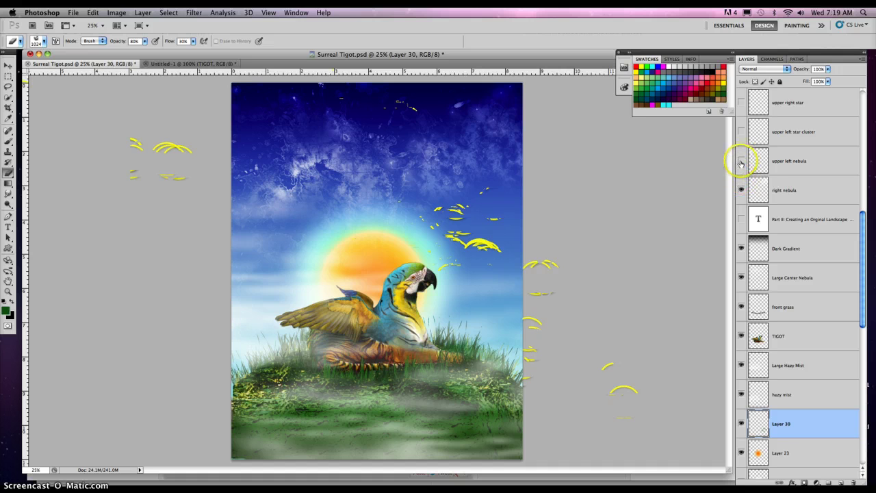
{"action": "left_click_drag", "start_coordinate": [740, 163], "coordinate": [810, 192]}
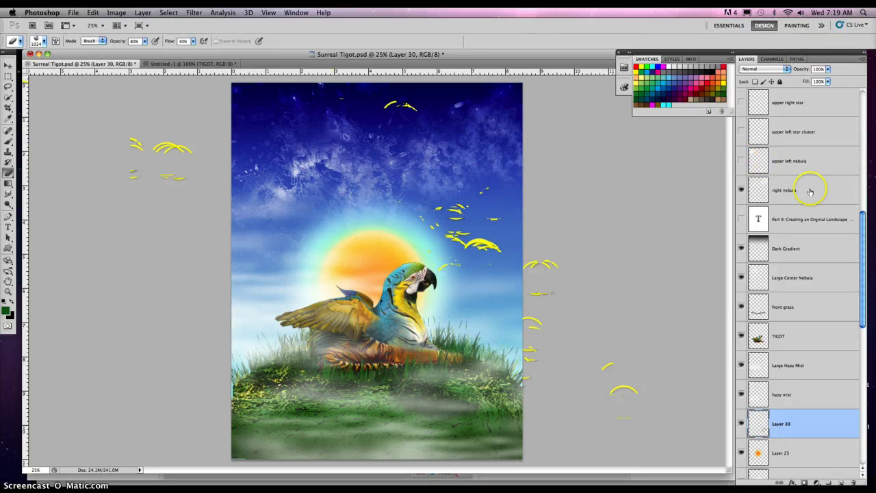
{"action": "left_click_drag", "start_coordinate": [864, 218], "coordinate": [865, 199]}
{"action": "left_click", "coordinate": [740, 219]}
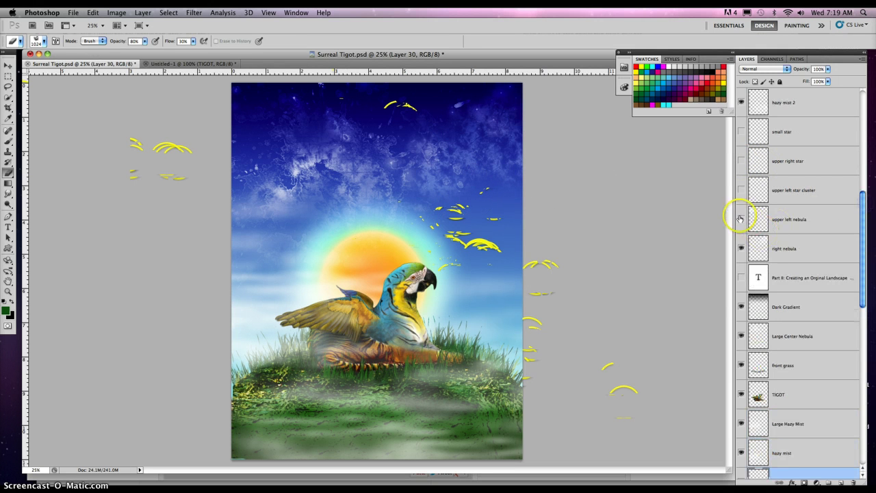
{"action": "left_click", "coordinate": [743, 190]}
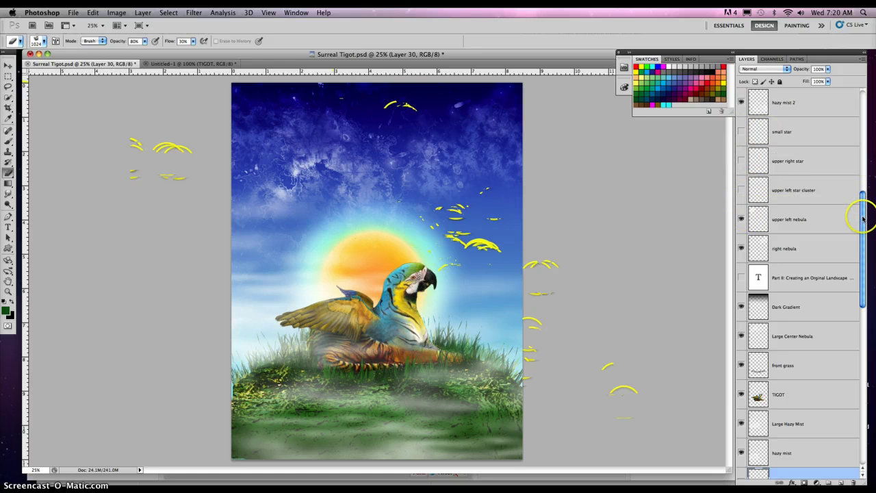
- Show Layer 29 and the leaf layers Layer 28, Layer 27, Layer 26 and Layer 25
{"action": "left_click_drag", "start_coordinate": [863, 218], "coordinate": [860, 118]}
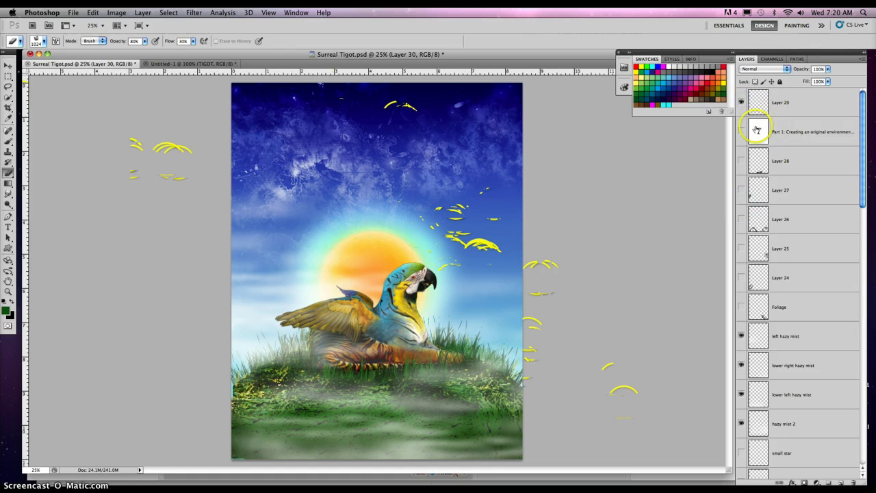
{"action": "left_click", "coordinate": [741, 160]}
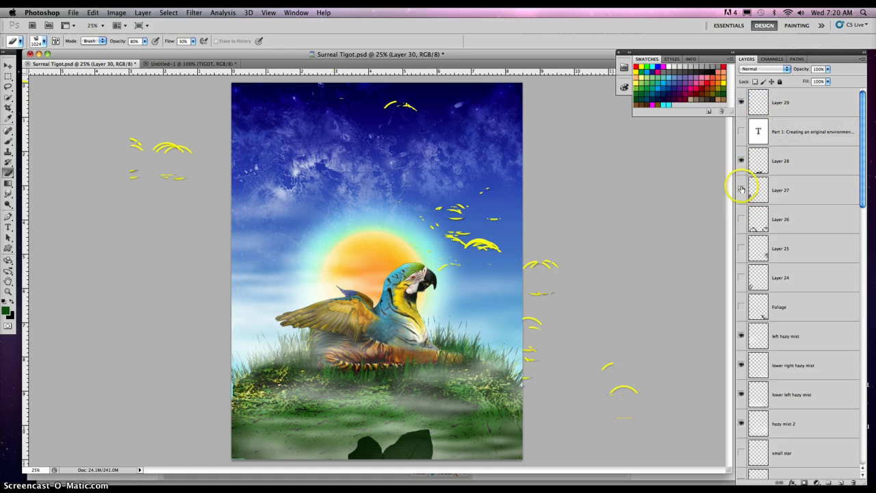
{"action": "left_click", "coordinate": [741, 190]}
{"action": "left_click", "coordinate": [741, 219]}
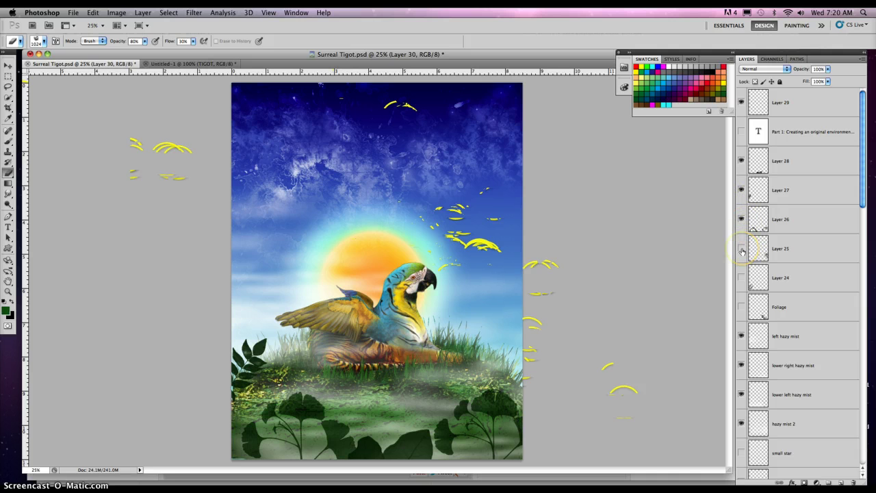
{"action": "left_click", "coordinate": [741, 249]}
- Check the blending modes of the leaf layers Layer 25, Layer 26, Layer 27 and Layer 28
{"action": "left_click", "coordinate": [785, 248]}
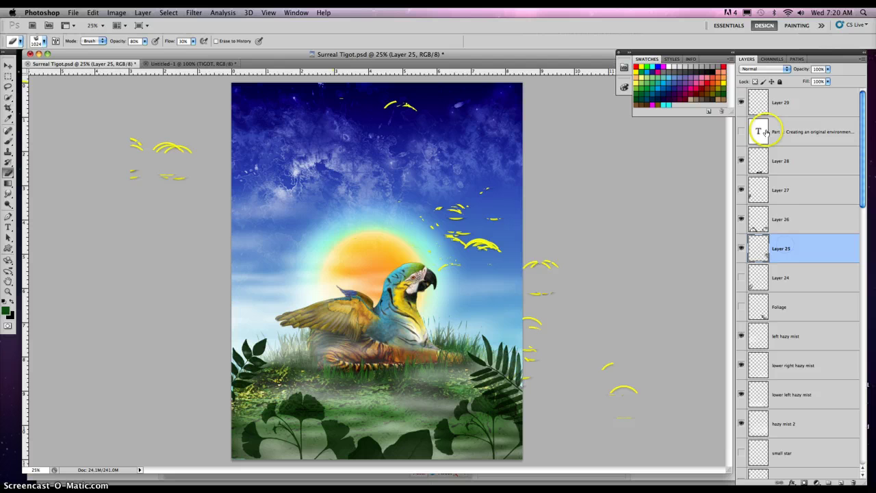
{"action": "left_click", "coordinate": [782, 219]}
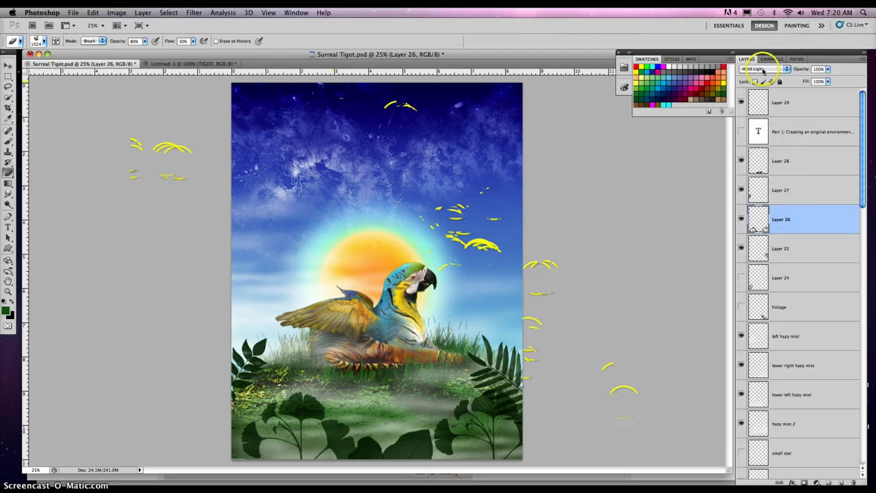
{"action": "left_click", "coordinate": [780, 189]}
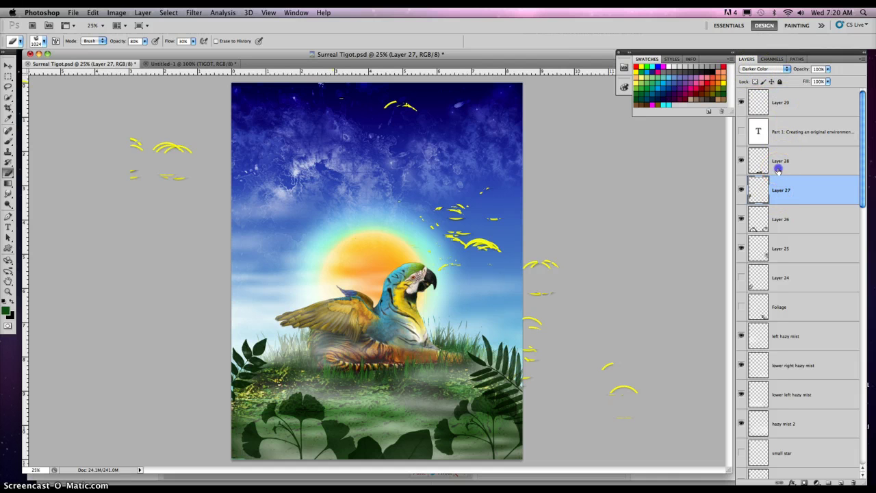
{"action": "left_click", "coordinate": [778, 169]}
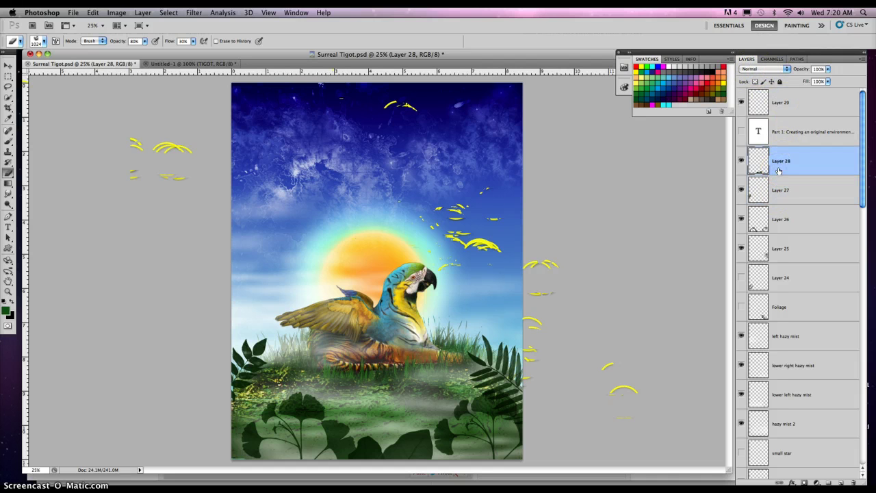
- Show the remaining leaf layers, Layer 24 and Foliage
{"action": "left_click", "coordinate": [780, 278]}
{"action": "left_click", "coordinate": [787, 316]}
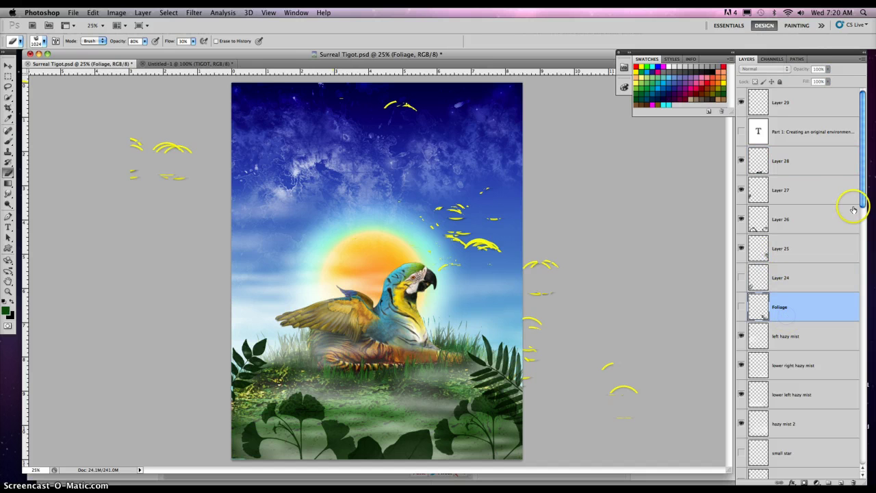
{"action": "left_click", "coordinate": [741, 277]}
{"action": "left_click", "coordinate": [741, 306]}
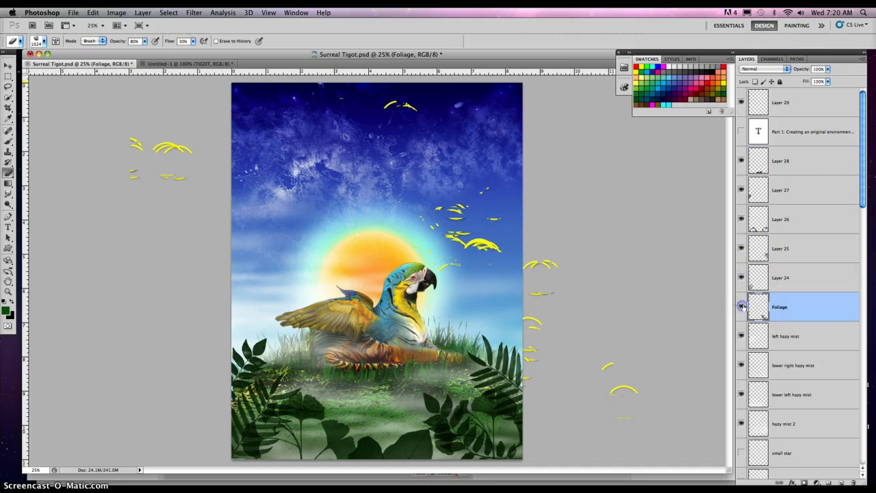
- Show the small star, upper right star and upper left star cluster layers, toggling the small star to compare the sky
{"action": "left_click", "coordinate": [860, 199]}
{"action": "left_click_drag", "start_coordinate": [862, 191], "coordinate": [863, 256]}
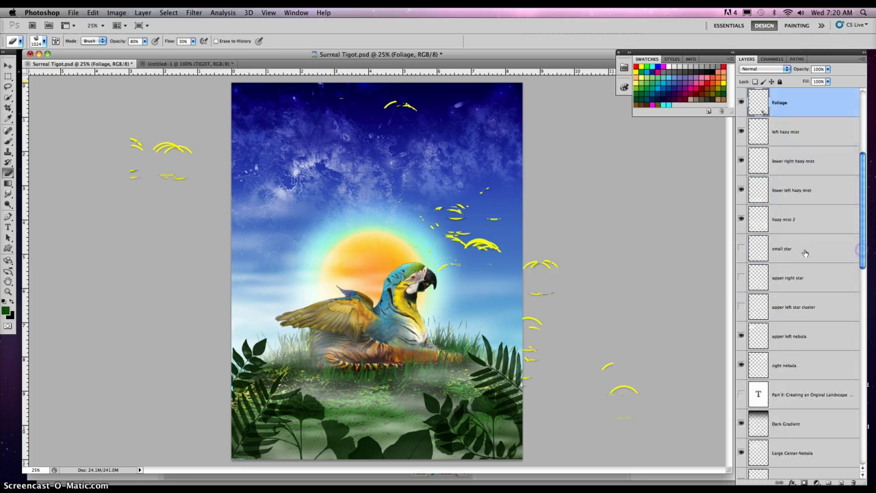
{"action": "left_click", "coordinate": [742, 249]}
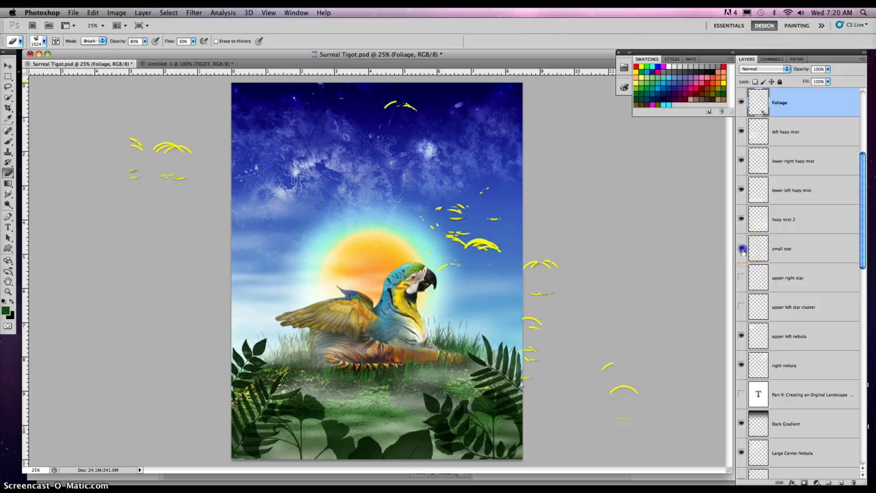
{"action": "left_click", "coordinate": [742, 249]}
{"action": "left_click", "coordinate": [742, 249]}
{"action": "left_click", "coordinate": [785, 249]}
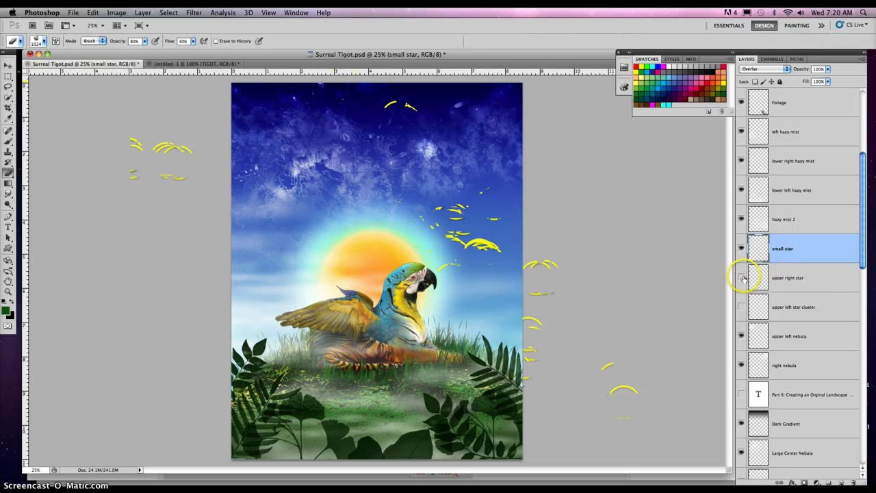
{"action": "left_click", "coordinate": [800, 278]}
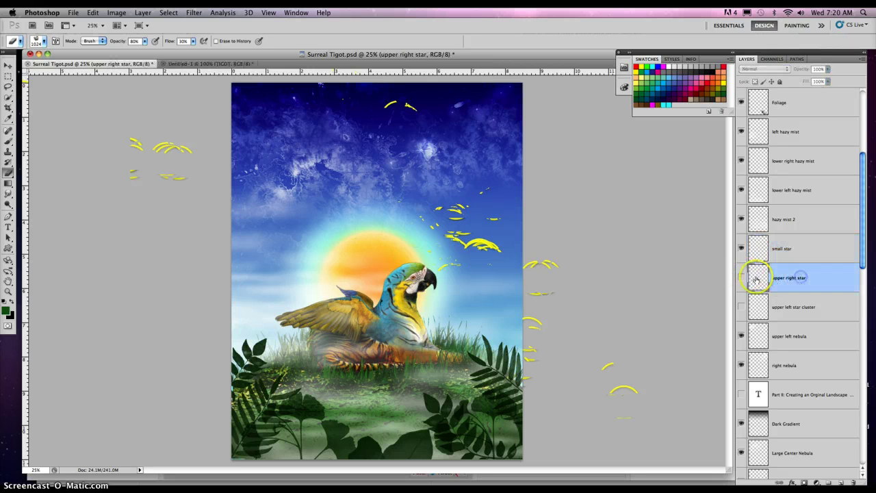
{"action": "left_click", "coordinate": [742, 278]}
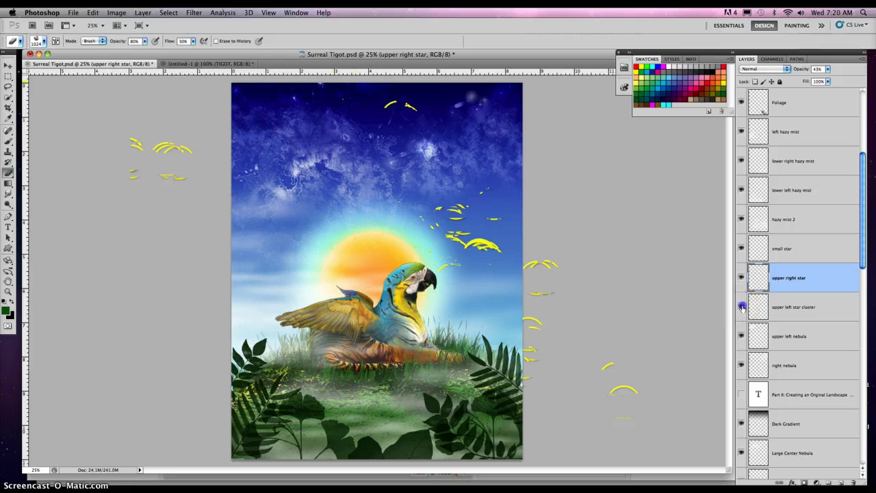
{"action": "left_click_drag", "start_coordinate": [863, 241], "coordinate": [861, 176]}
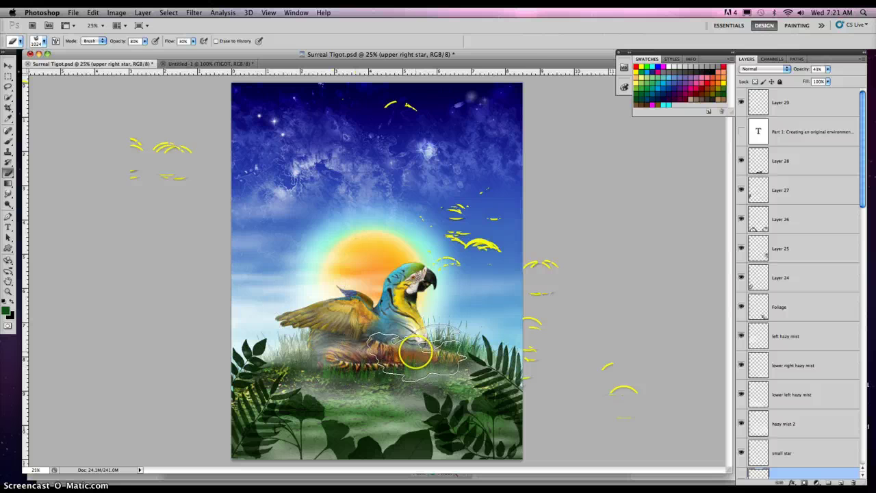
{"action": "left_click_drag", "start_coordinate": [417, 353], "coordinate": [419, 346]}
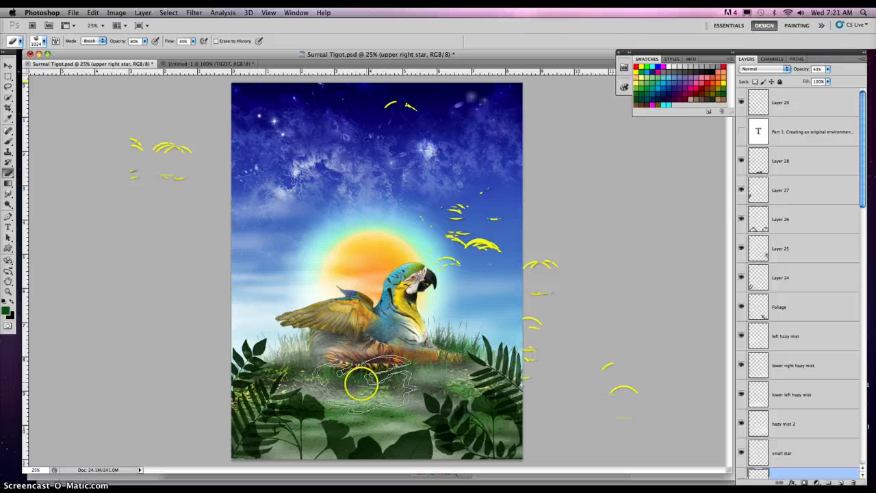
{"action": "left_click", "coordinate": [228, 447]}
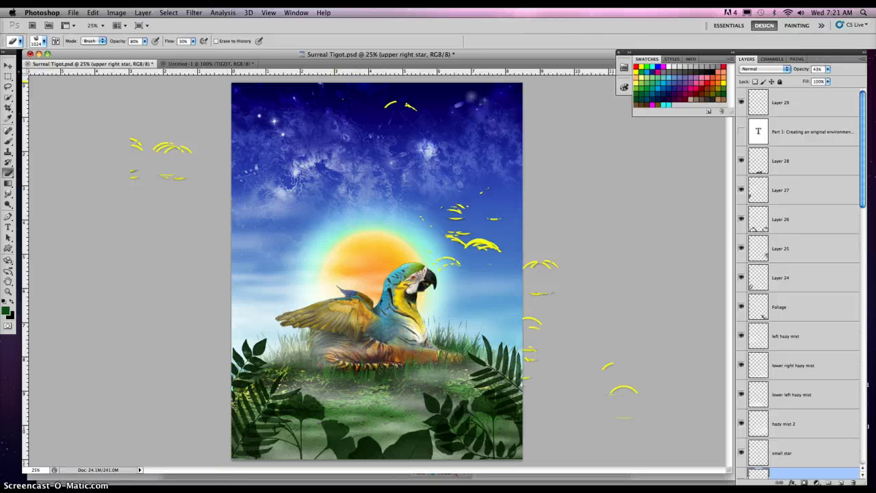